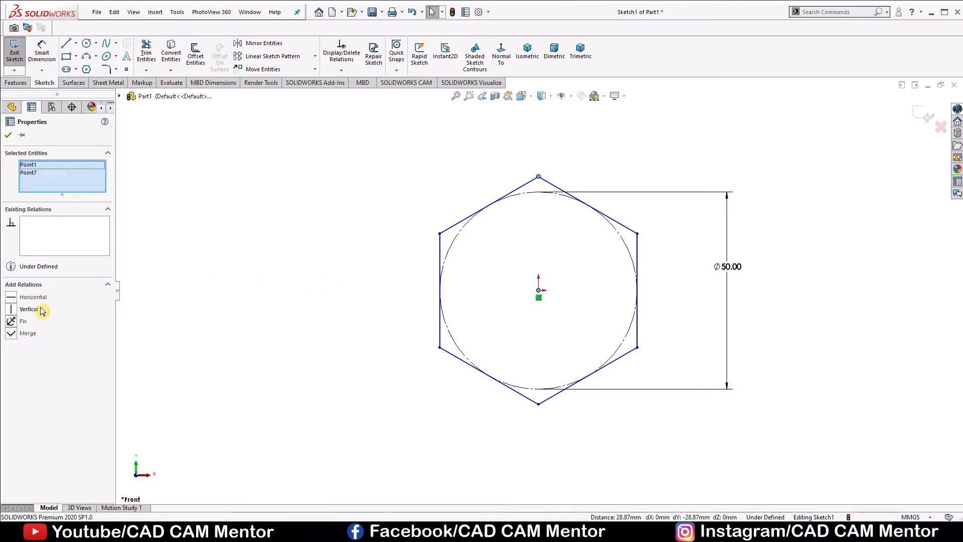
Step: Add a vertical relation between the hexagon's top vertex and the origin
click(28, 310)
click(8, 137)
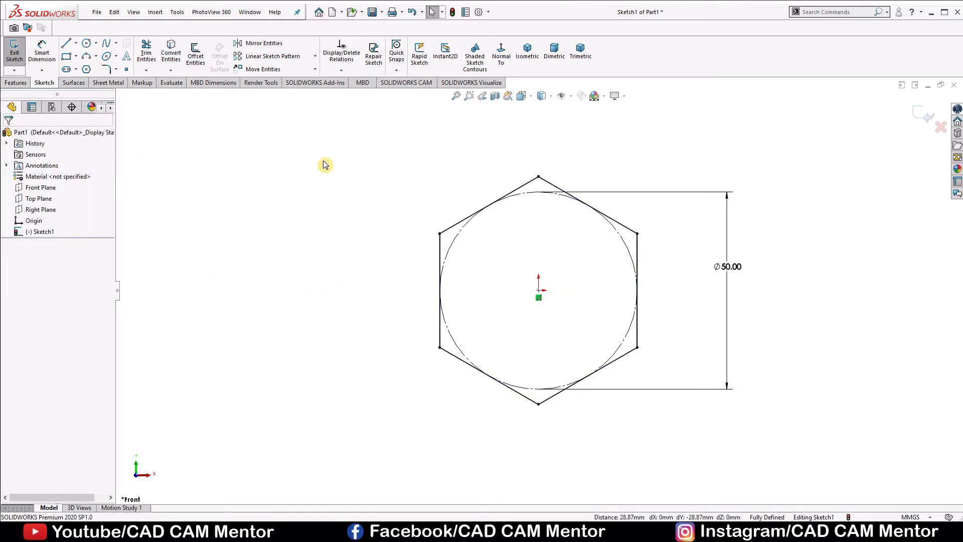
Step: Sketch a circle about 32 mm in diameter inside the hexagon, centred on the origin
right_drag(345, 173, 400, 178)
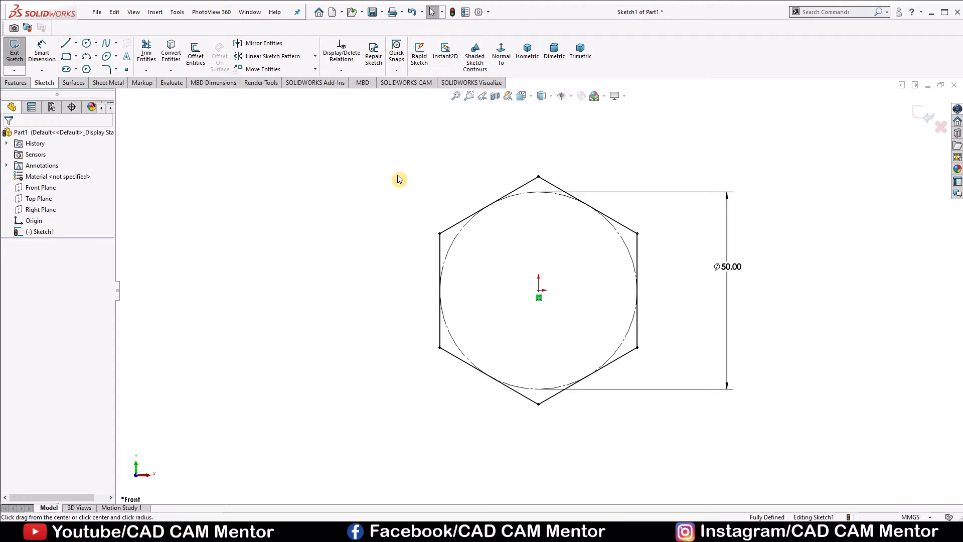
click(539, 290)
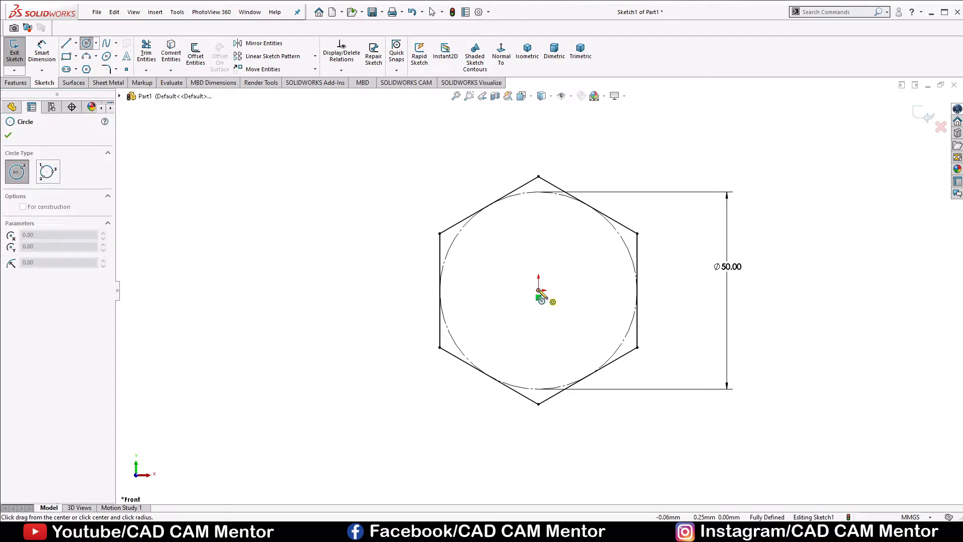
click(604, 299)
Step: Dimension the inner circle's diameter at 25 mm
right_drag(778, 318, 767, 238)
click(603, 300)
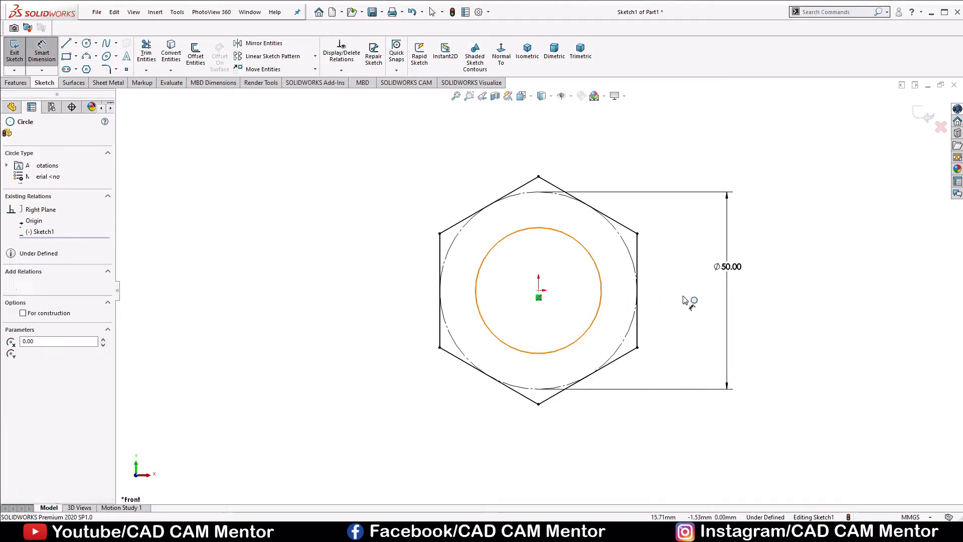
click(698, 296)
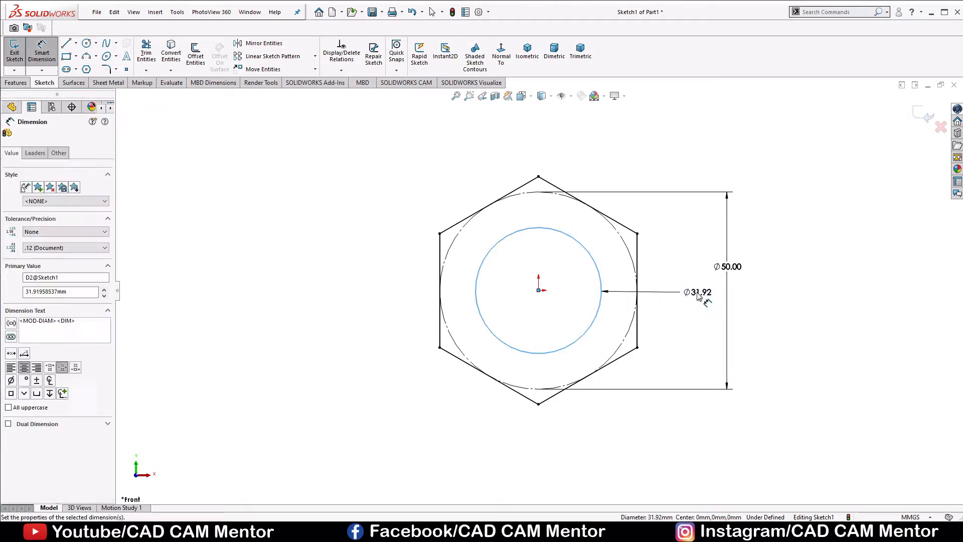
text(25)
key(Return)
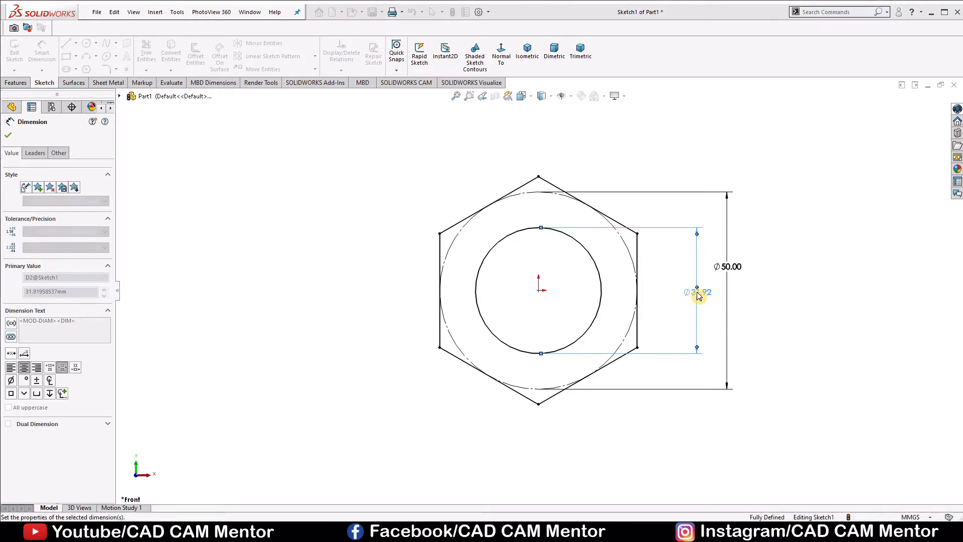
right_click(769, 238)
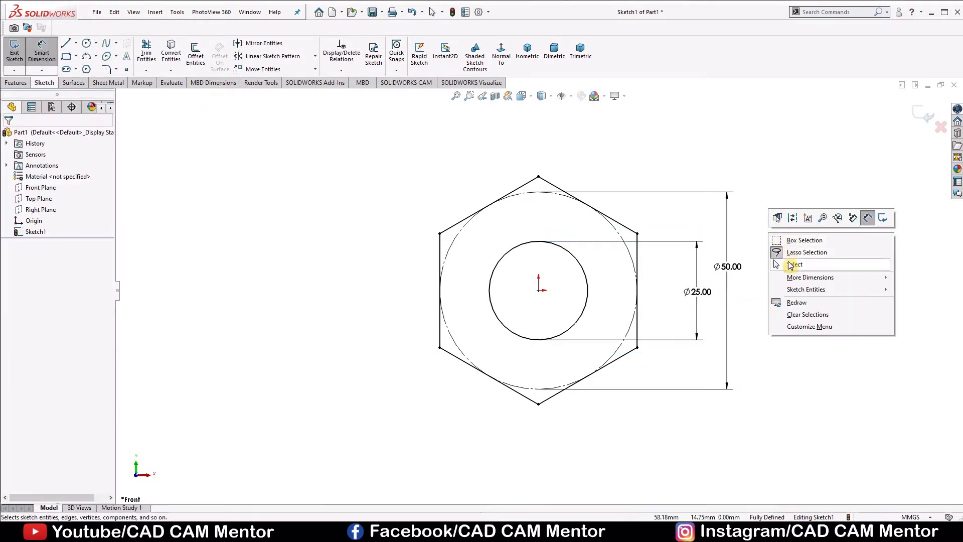
click(785, 264)
Step: Extrude the hexagon-and-circle sketch as a boss with the Mid Plane end condition and a 25 mm depth
scroll(783, 346, down, 1)
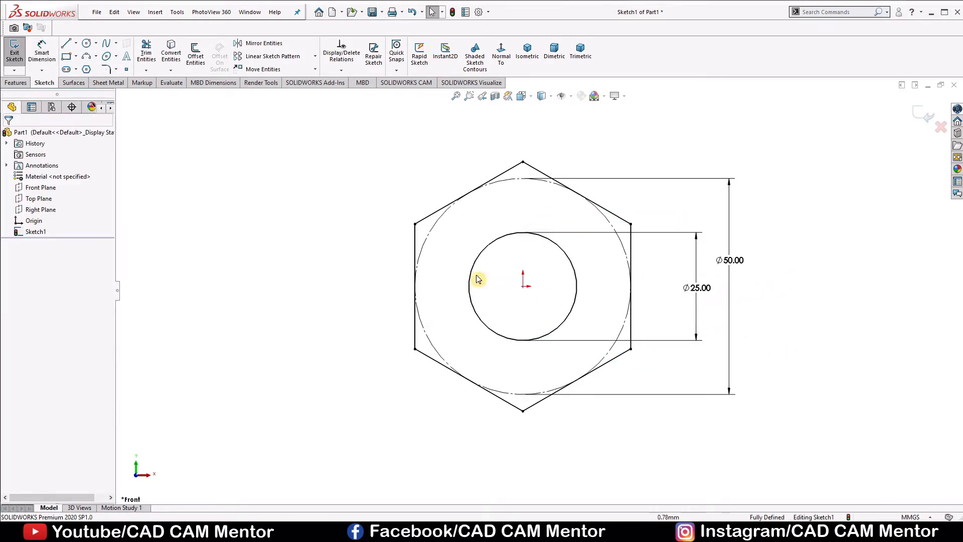
click(15, 83)
click(18, 58)
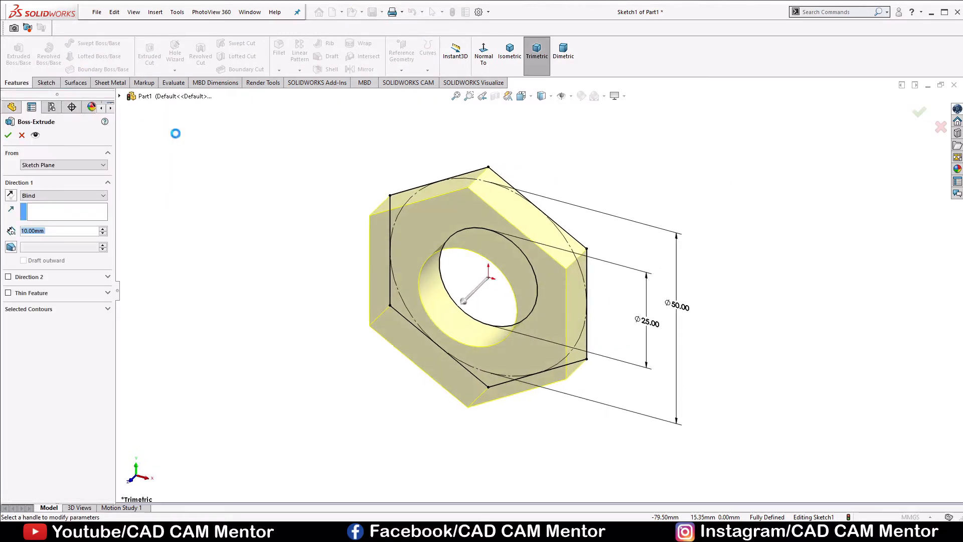
click(104, 197)
click(59, 238)
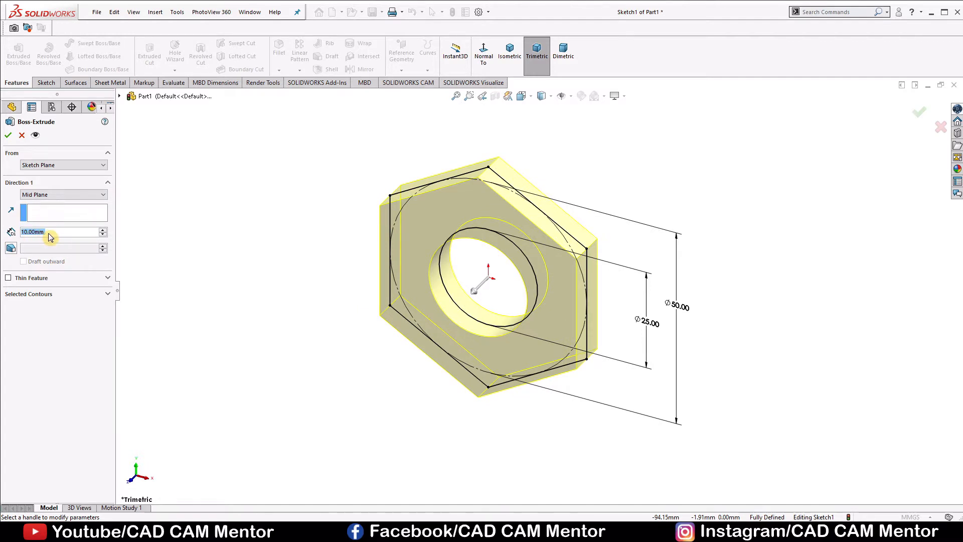
text(25)
key(Return)
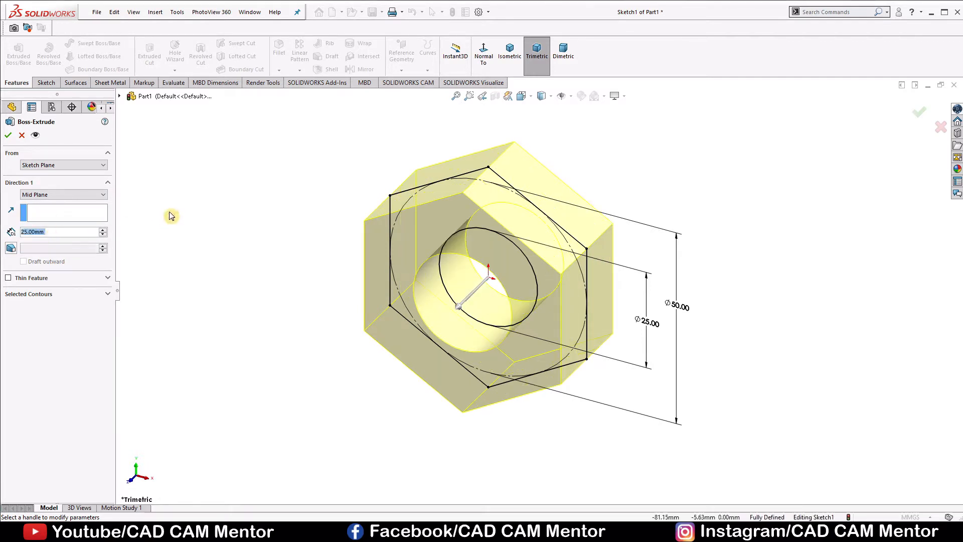
click(8, 136)
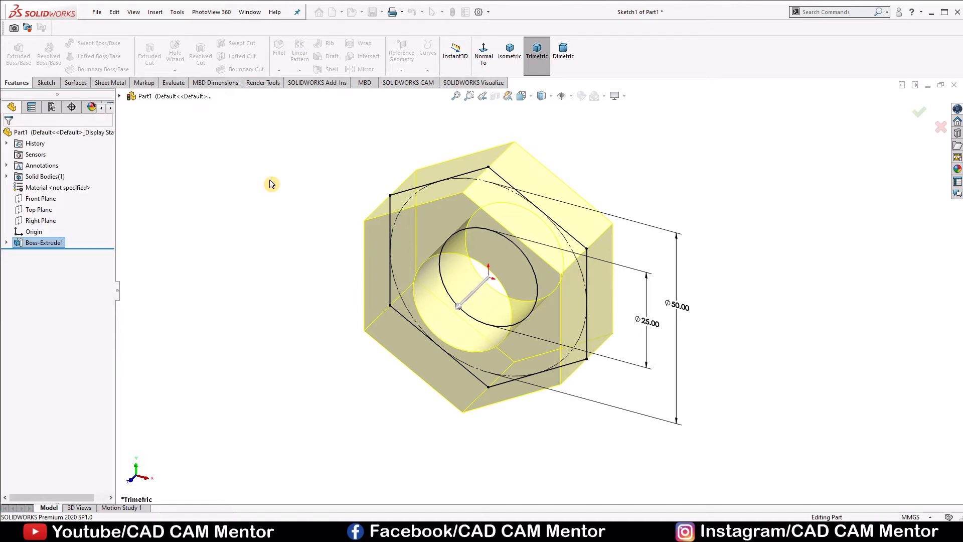
click(272, 184)
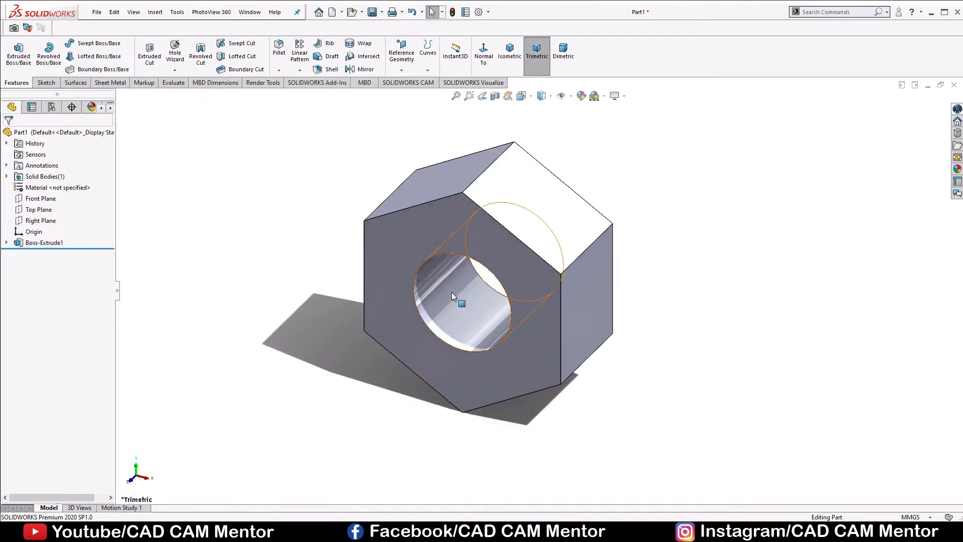
Step: Start a Thread feature on the front circular edge of the nut's hole, accepting the nominal-profile notice
scroll(451, 292, down, 2)
mouse_move(723, 189)
middle_down()
mouse_move(740, 148)
mouse_move(724, 171)
middle_up()
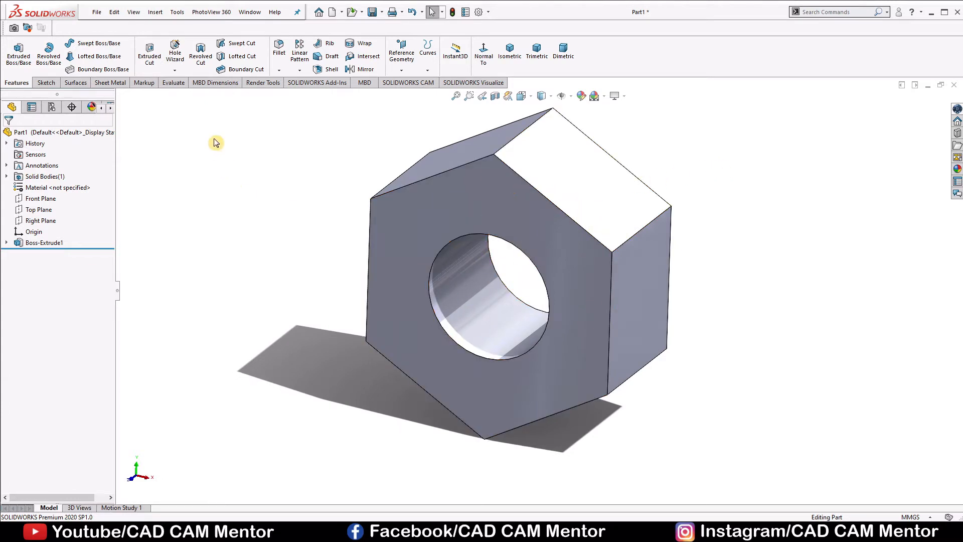
click(175, 70)
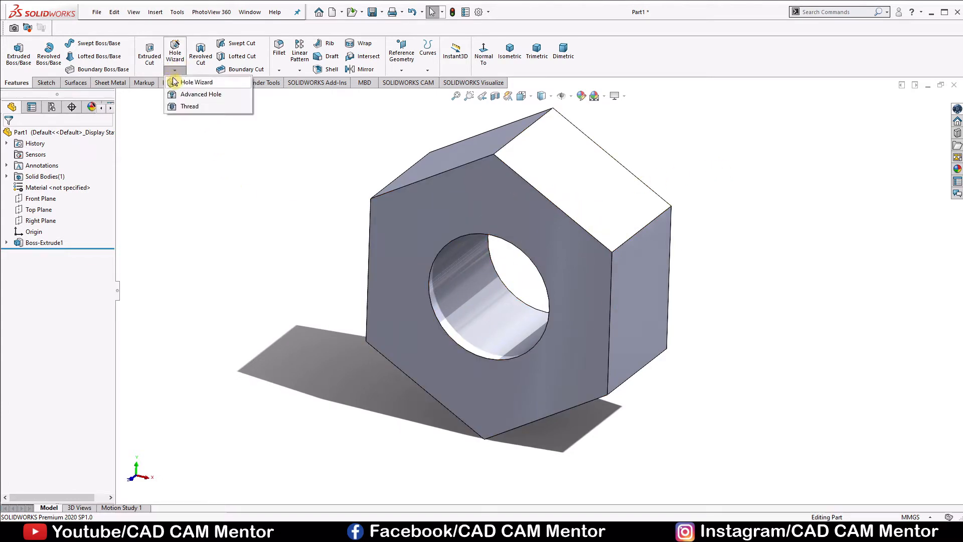
click(188, 108)
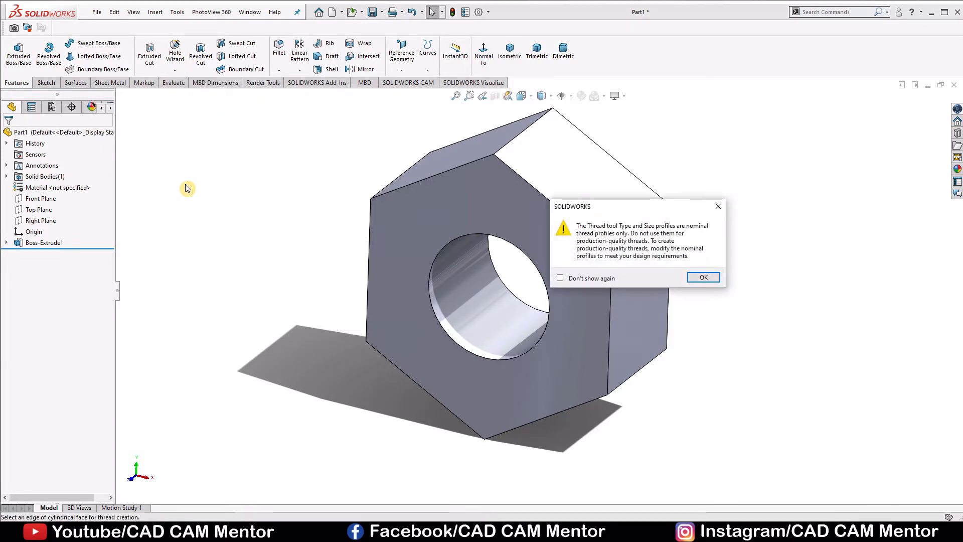
click(703, 277)
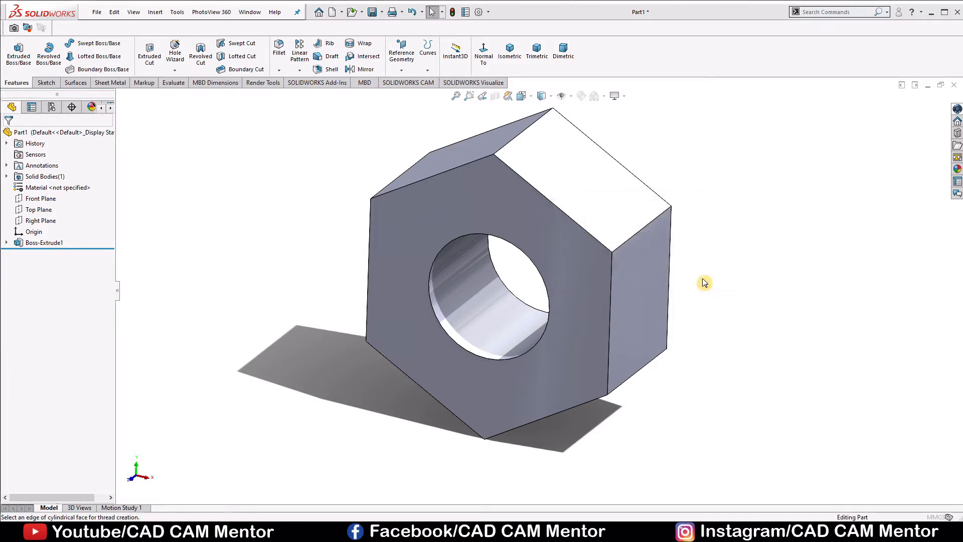
click(429, 288)
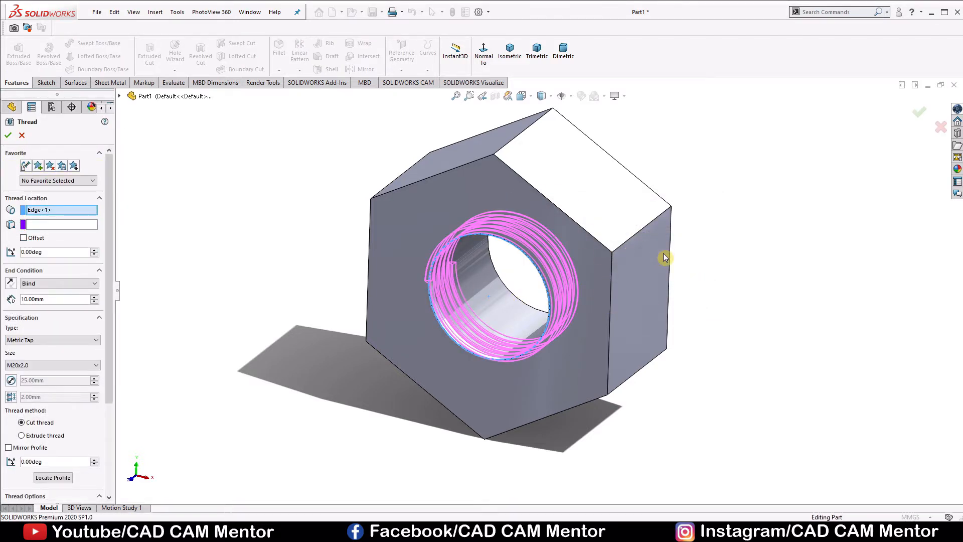
Step: Set the Metric Tap thread size to M27x2.0
middle_drag(724, 262, 492, 259)
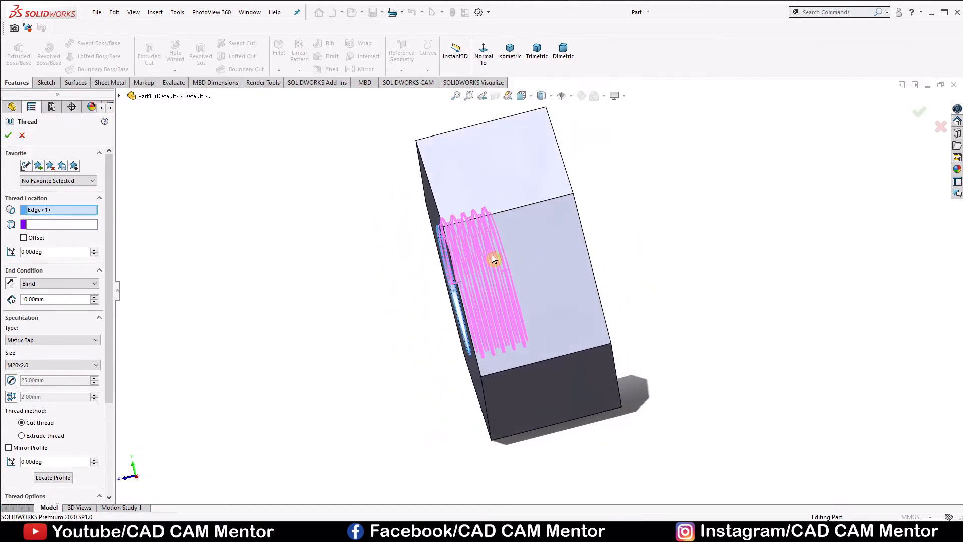
scroll(493, 259, down, 3)
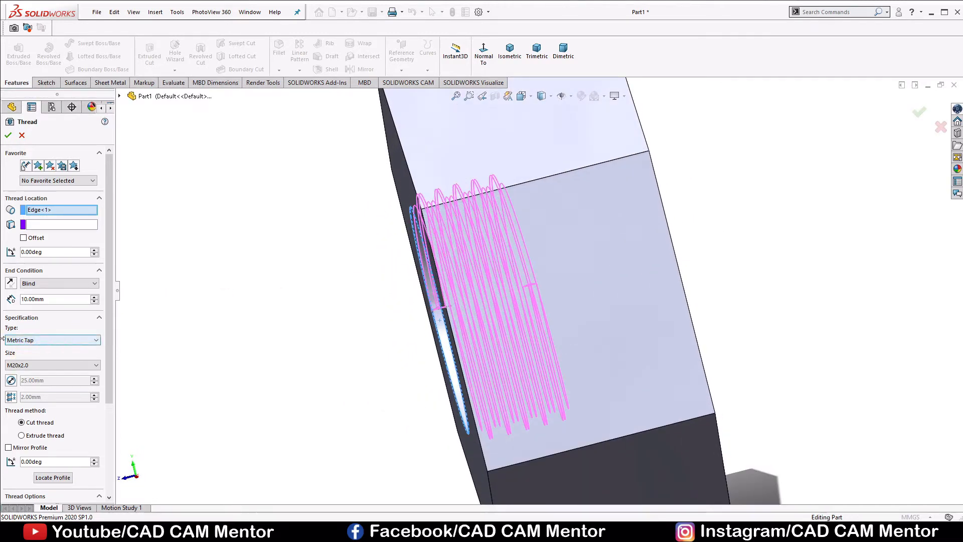
click(58, 370)
click(50, 213)
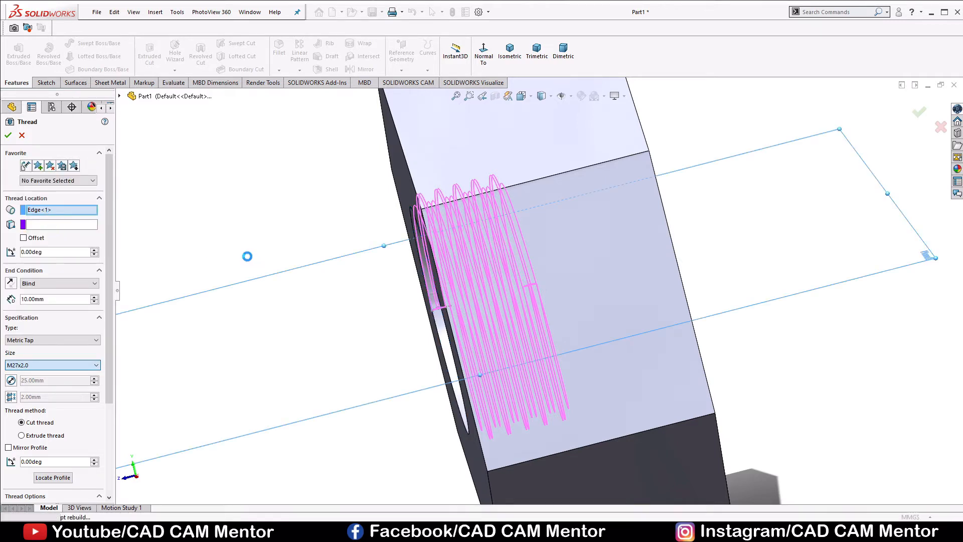
Step: Enable the thread diameter override and set the diameter to 30 mm
middle_drag(248, 259, 299, 257)
scroll(529, 284, down, 2)
middle_drag(529, 282, 560, 266)
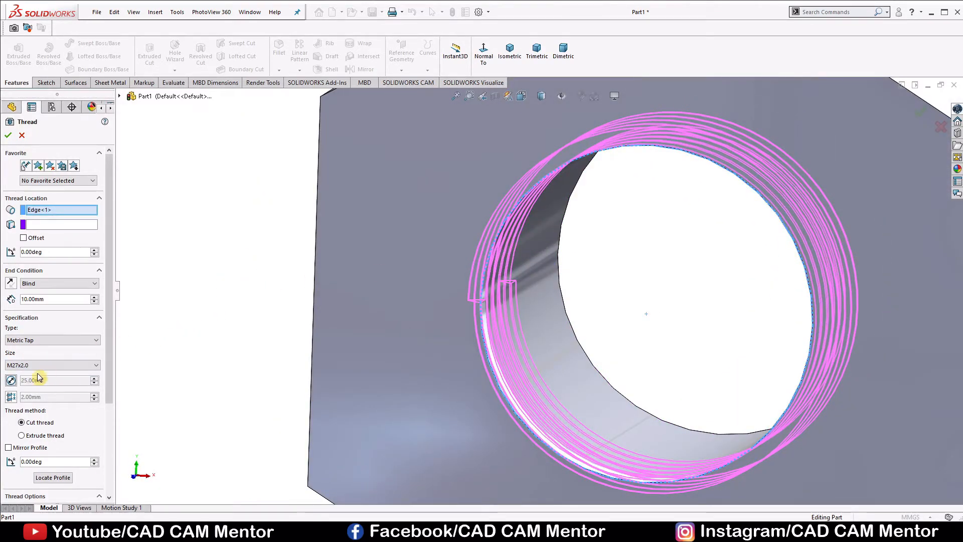
click(11, 380)
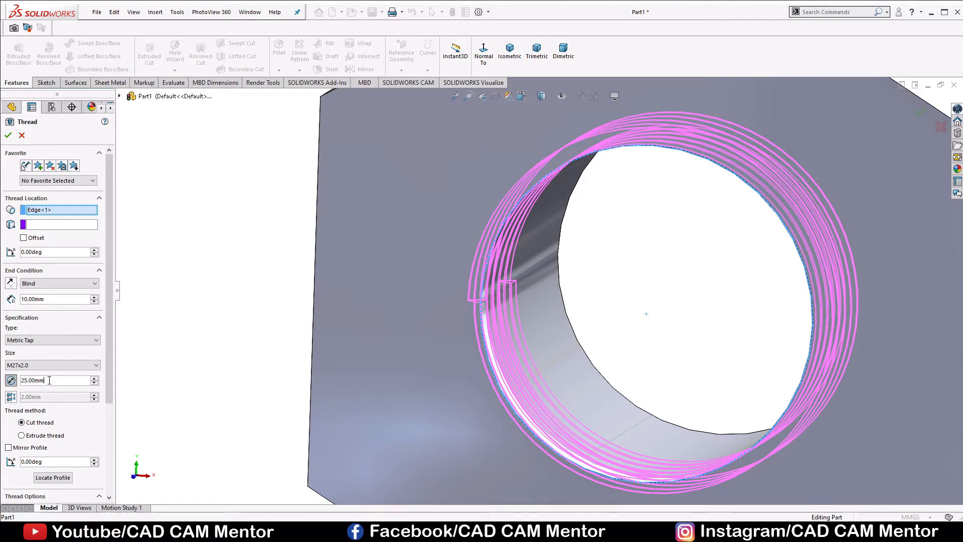
double_click(49, 380)
text(30)
key(Return)
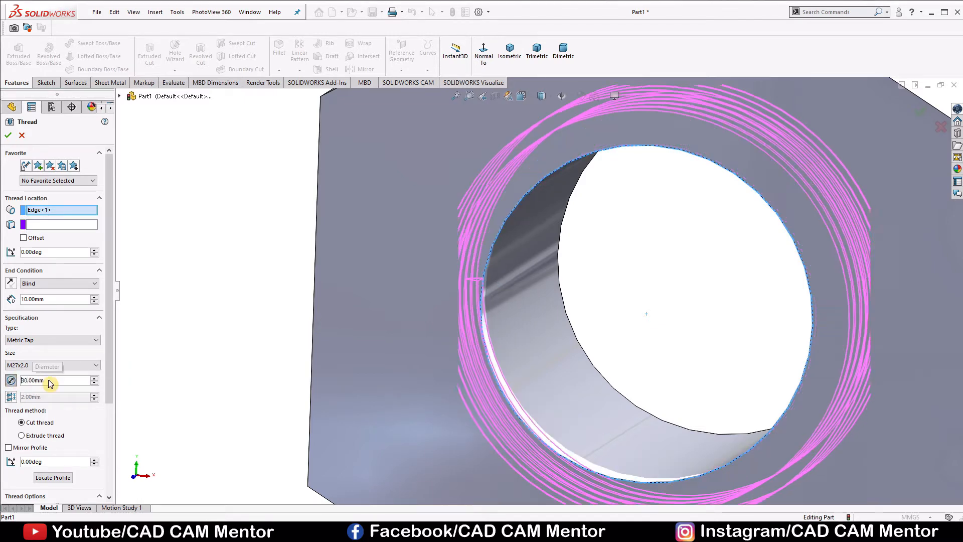
Step: Set the overridden thread diameter to 25 mm to match the hole
middle_drag(633, 323, 655, 308)
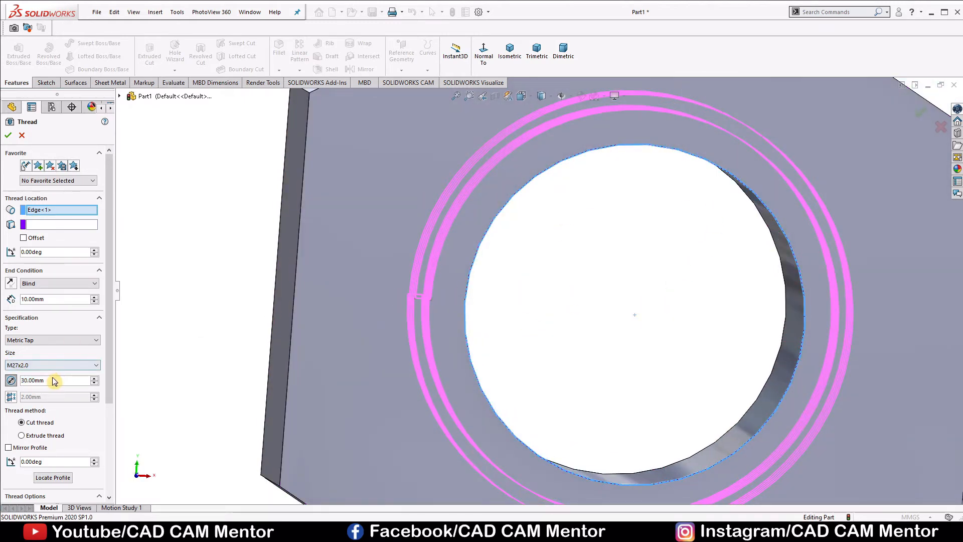
text(25)
key(Return)
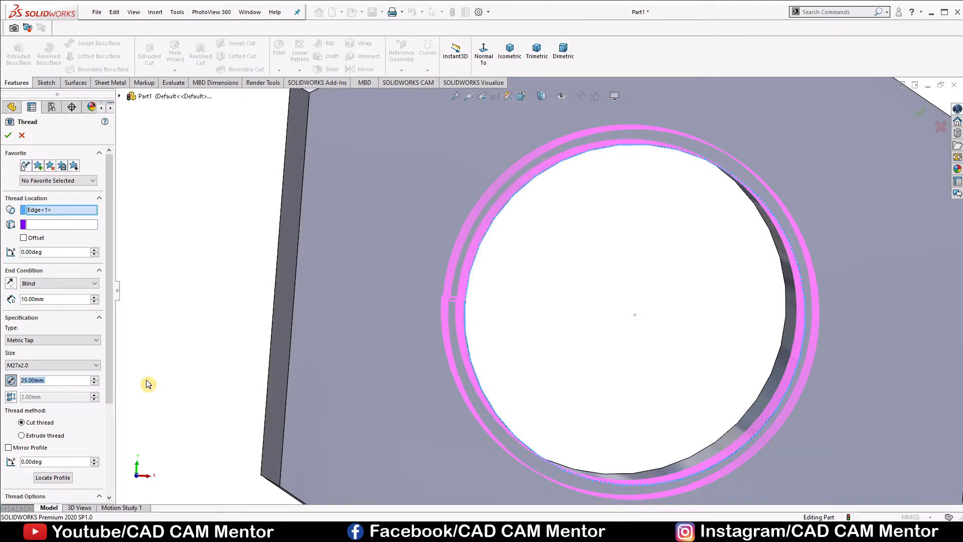
Step: Override the thread pitch and set it to 3 mm
middle_drag(673, 273, 564, 299)
scroll(522, 258, down, 5)
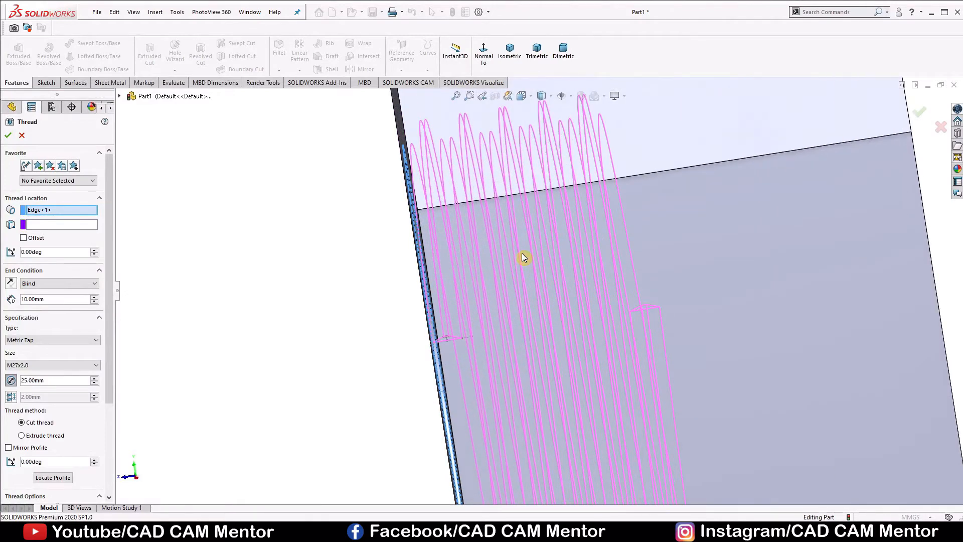
scroll(522, 257, up, 1)
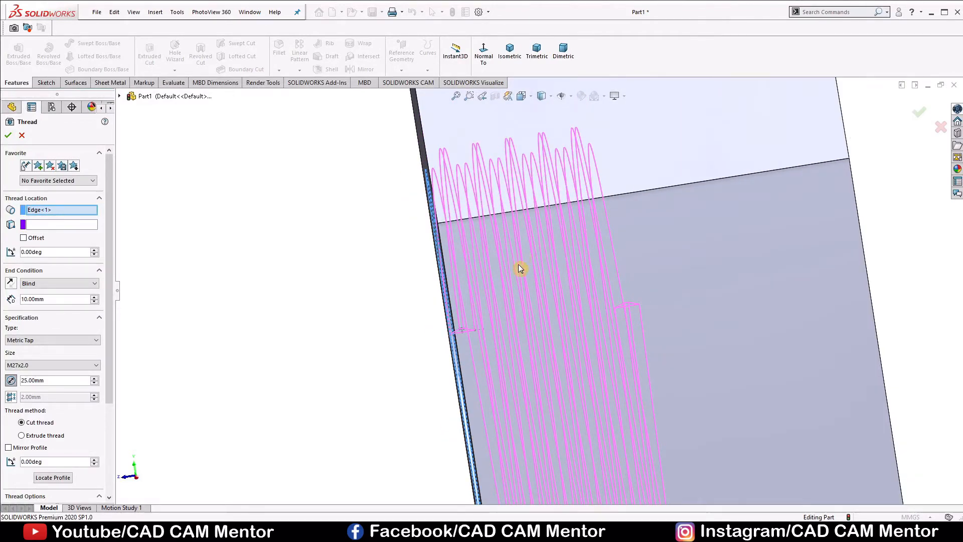
click(9, 398)
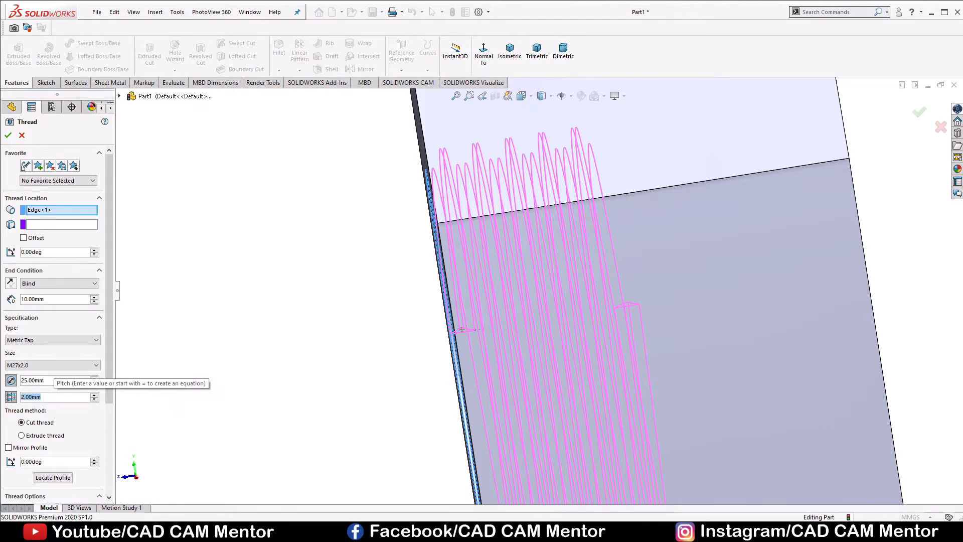
text(3)
key(Return)
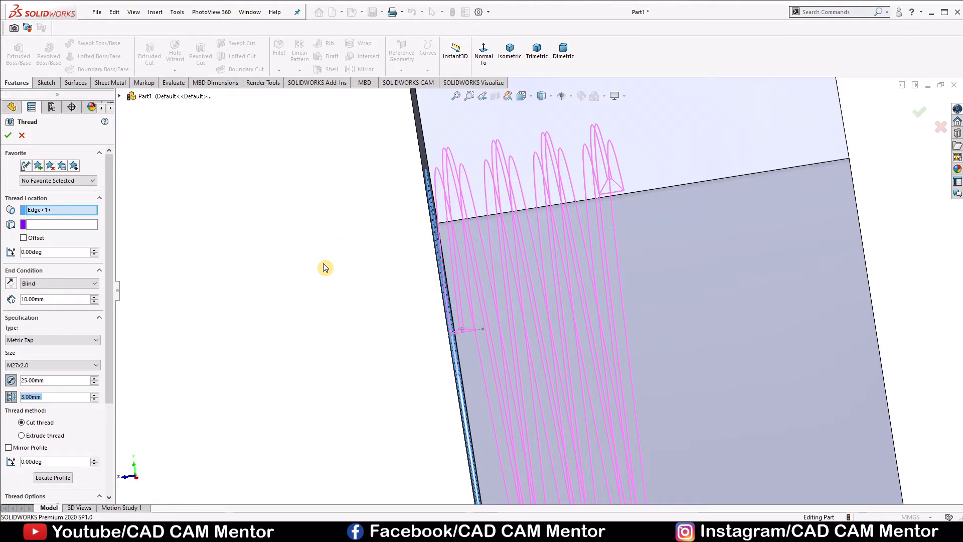
Step: Increase the blind thread depth to 50 mm so it runs past the far face of the nut
click(94, 297)
click(94, 296)
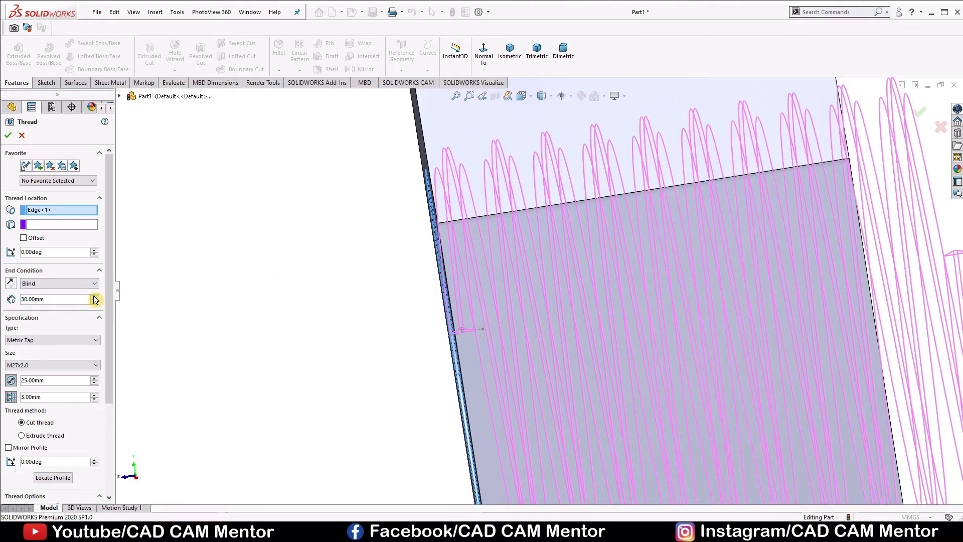
click(94, 297)
scroll(577, 245, up, 5)
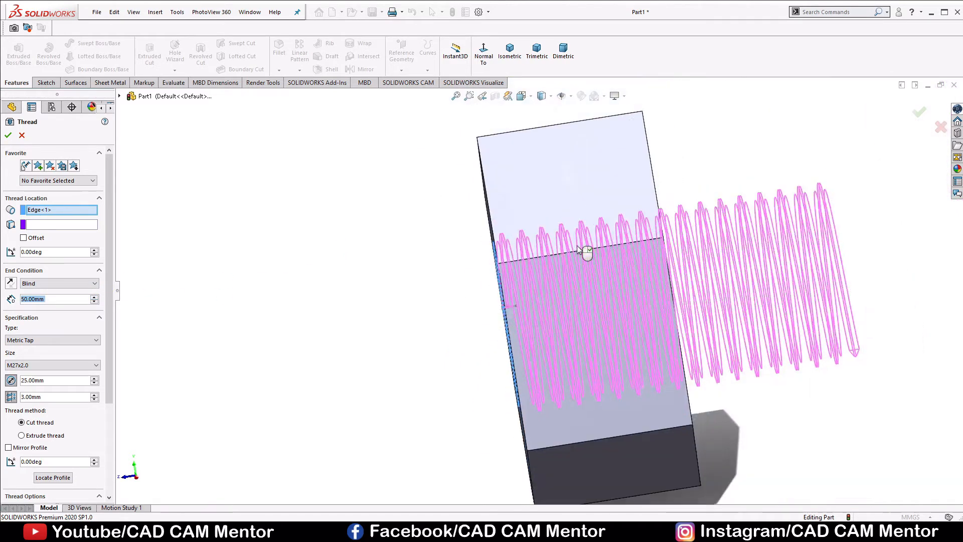
middle_drag(404, 284, 436, 296)
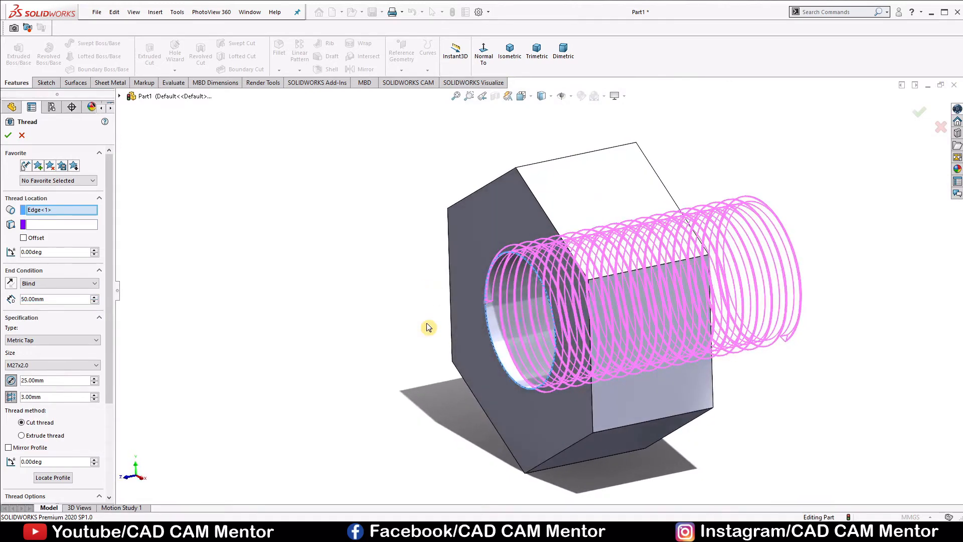
scroll(490, 305, down, 5)
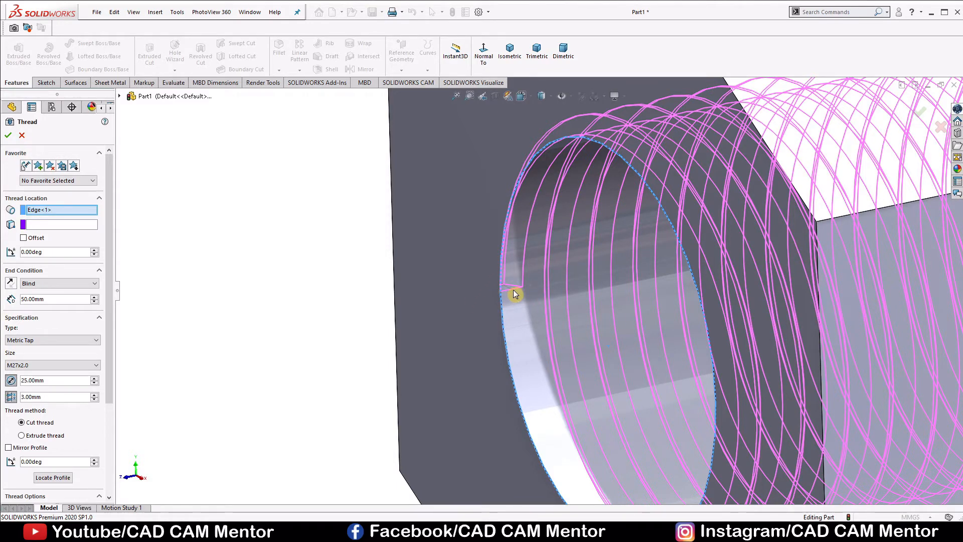
scroll(543, 308, up, 6)
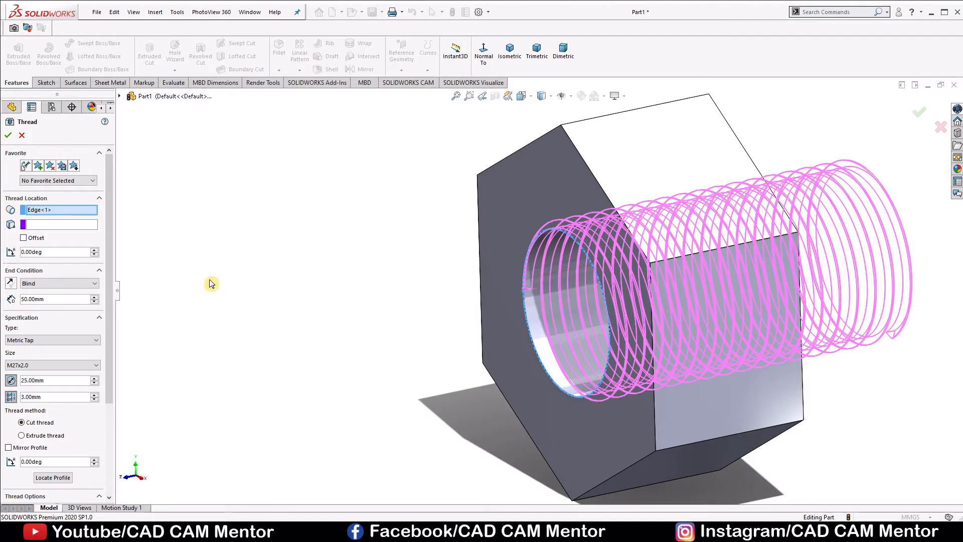
Step: Offset the thread start by 11 mm in the reversed direction, outside the nut's front face, and create the cut thread
click(24, 238)
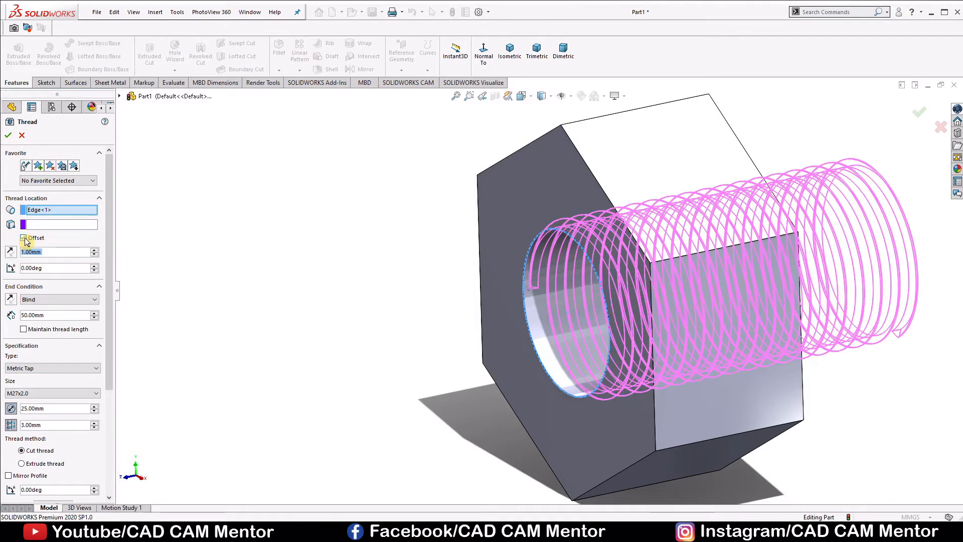
click(94, 249)
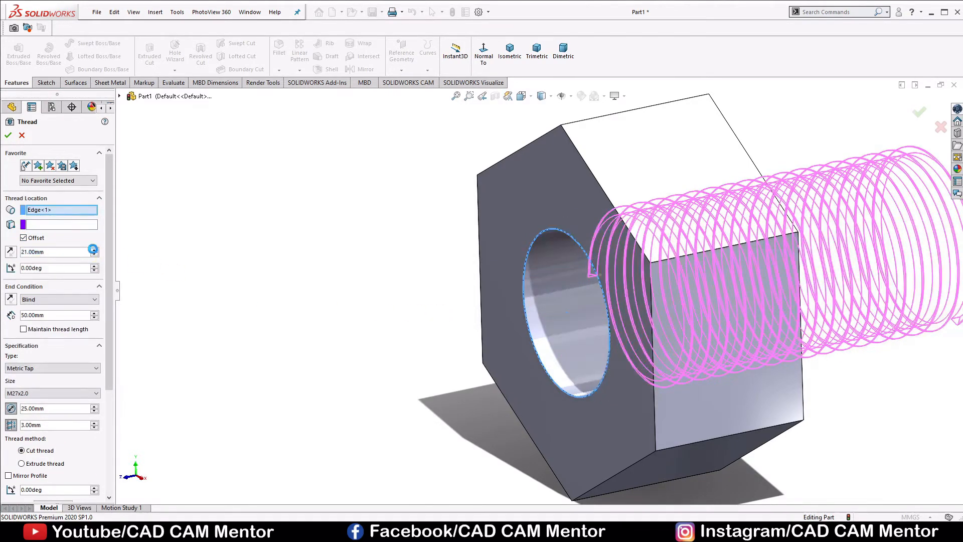
click(93, 250)
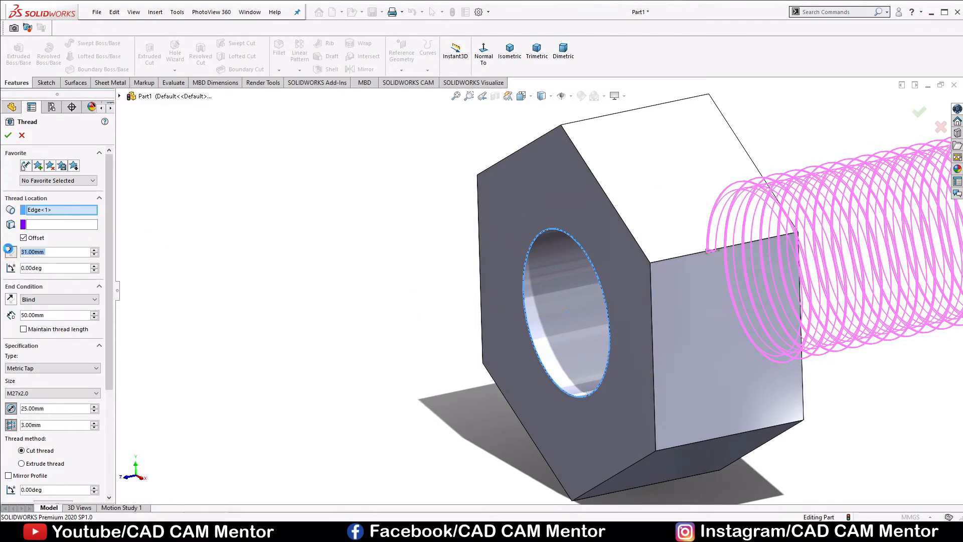
click(10, 252)
click(94, 255)
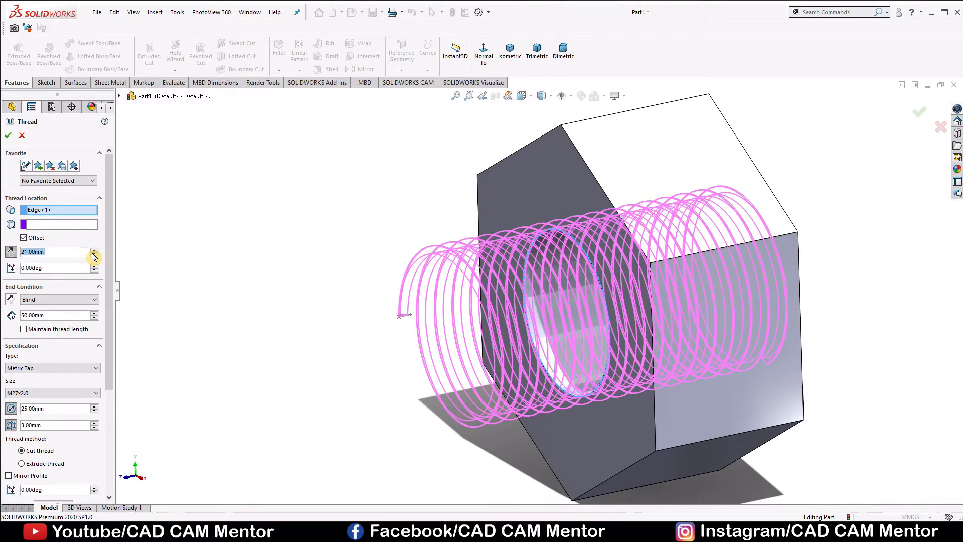
click(95, 255)
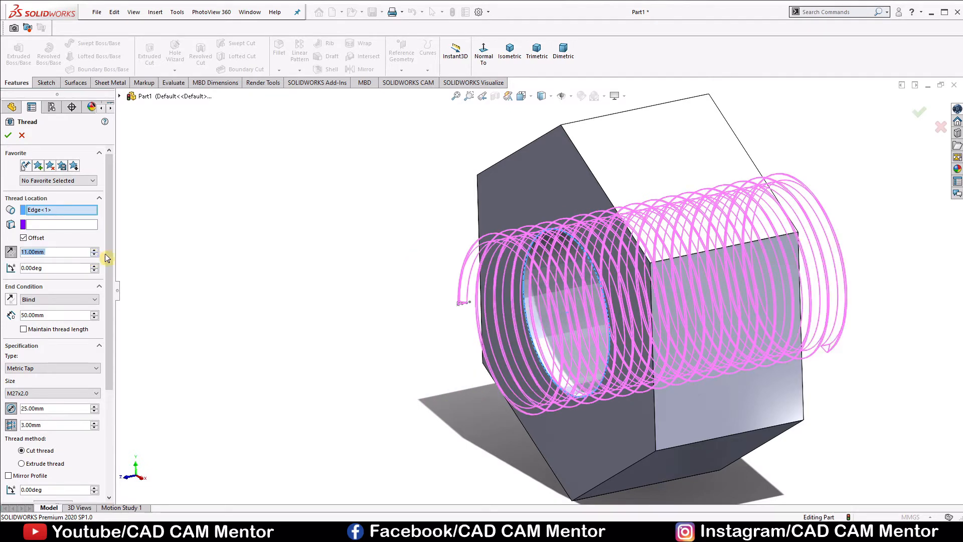
middle_drag(882, 214, 858, 234)
scroll(652, 261, down, 2)
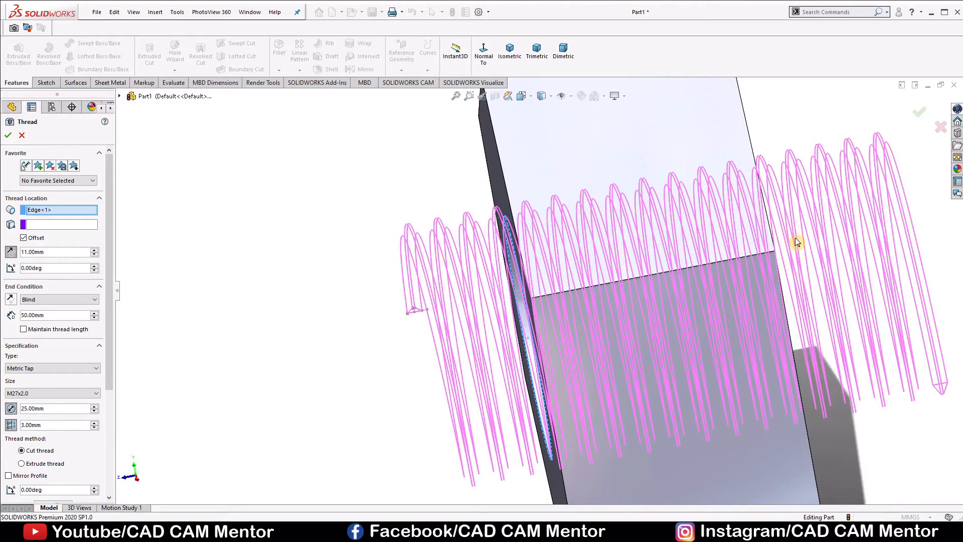
middle_drag(799, 244, 817, 243)
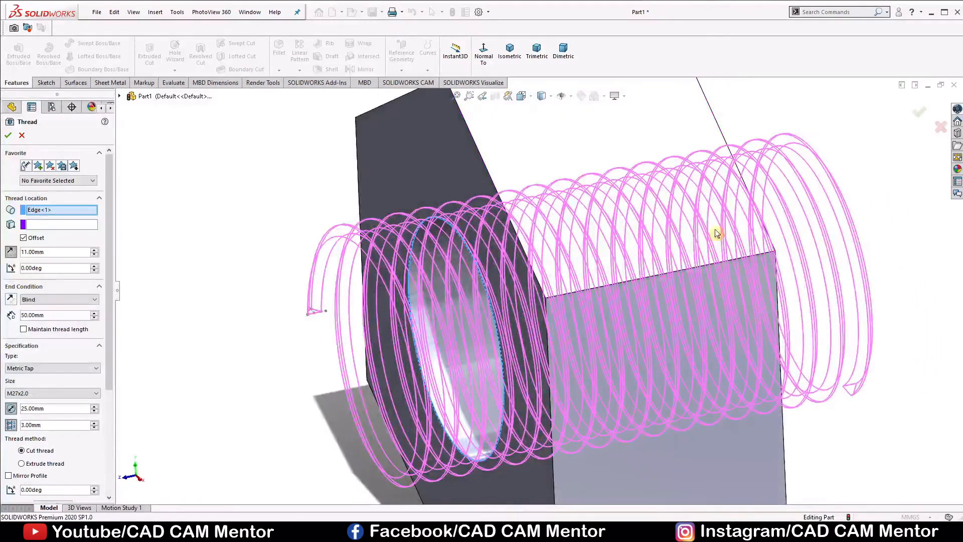
click(8, 135)
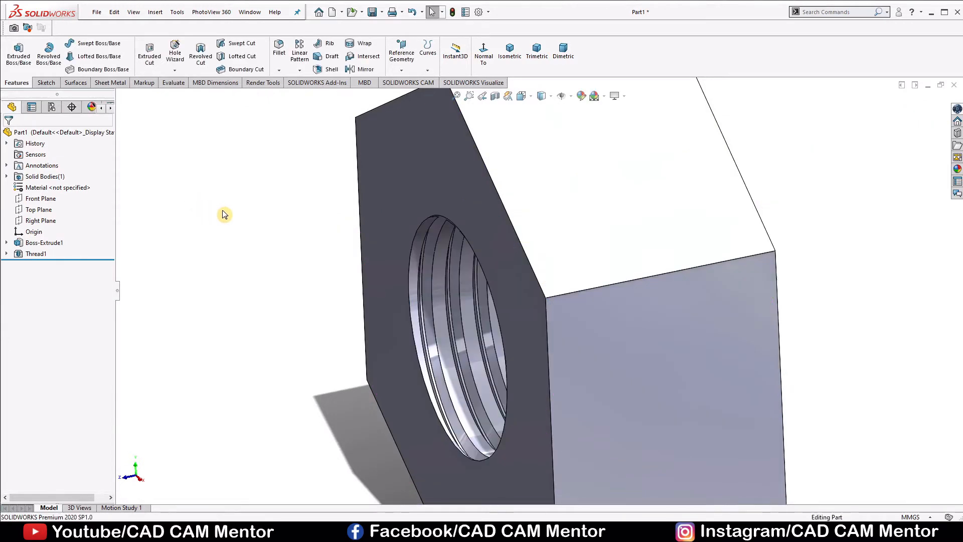
Step: Start a sketch on the nut's front hexagonal face and draw a circle about 46 mm in diameter centred on the origin
scroll(553, 333, up, 3)
middle_drag(556, 334, 517, 251)
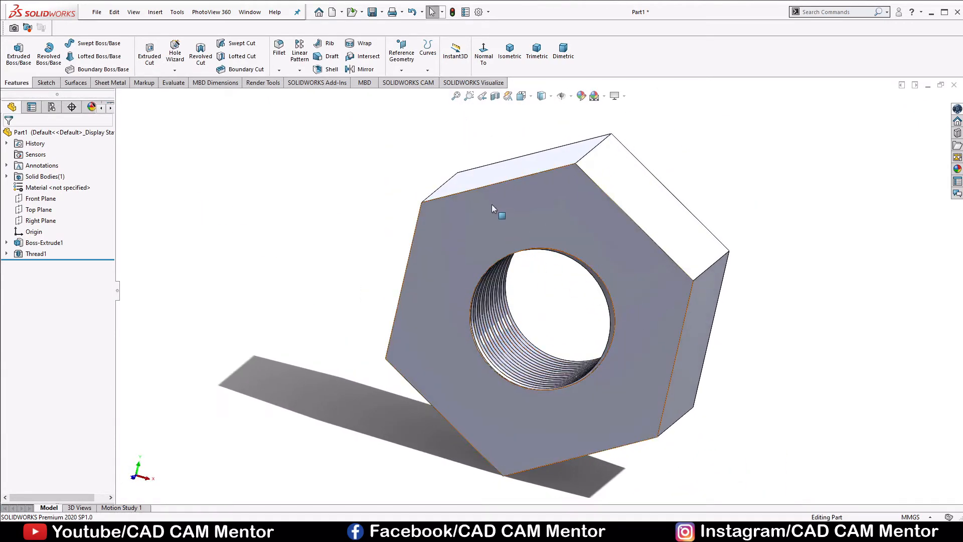
right_click(492, 218)
click(515, 200)
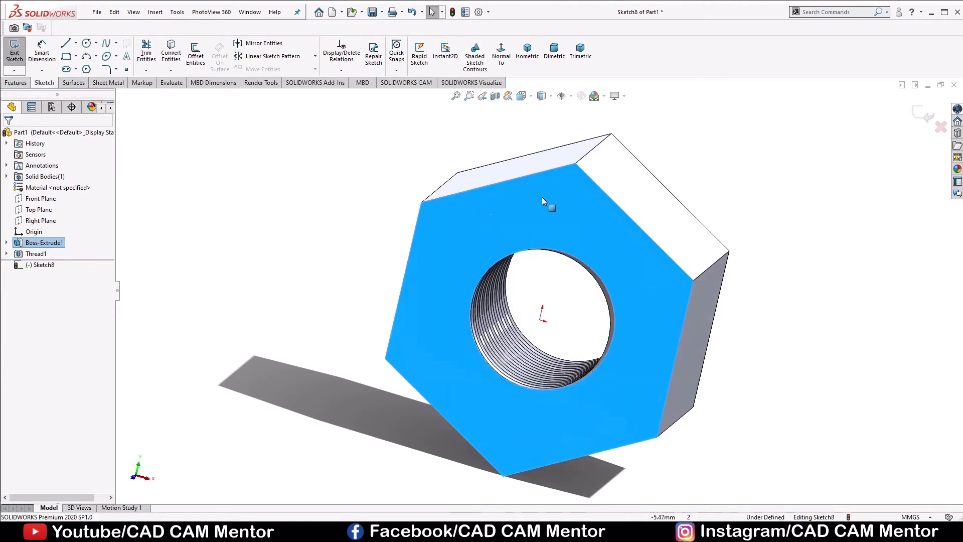
click(500, 58)
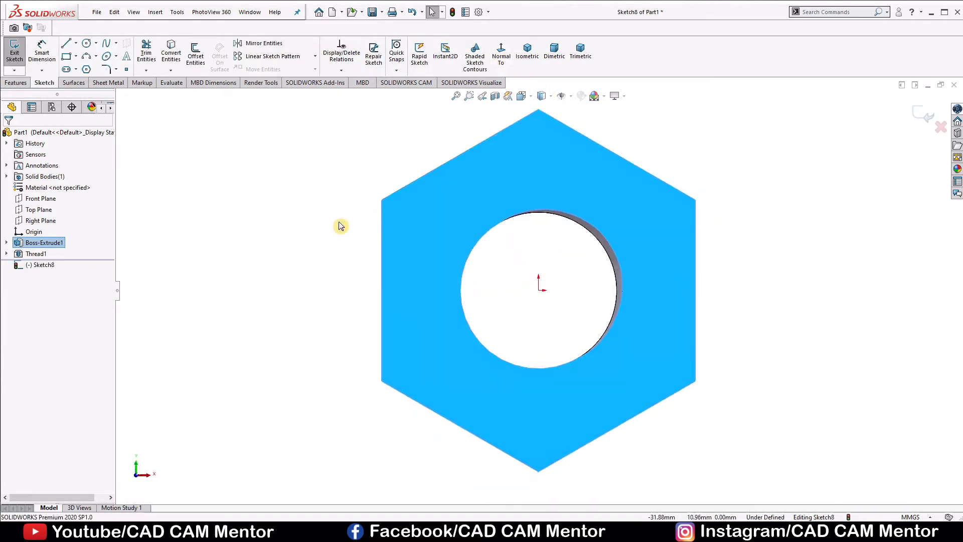
click(539, 290)
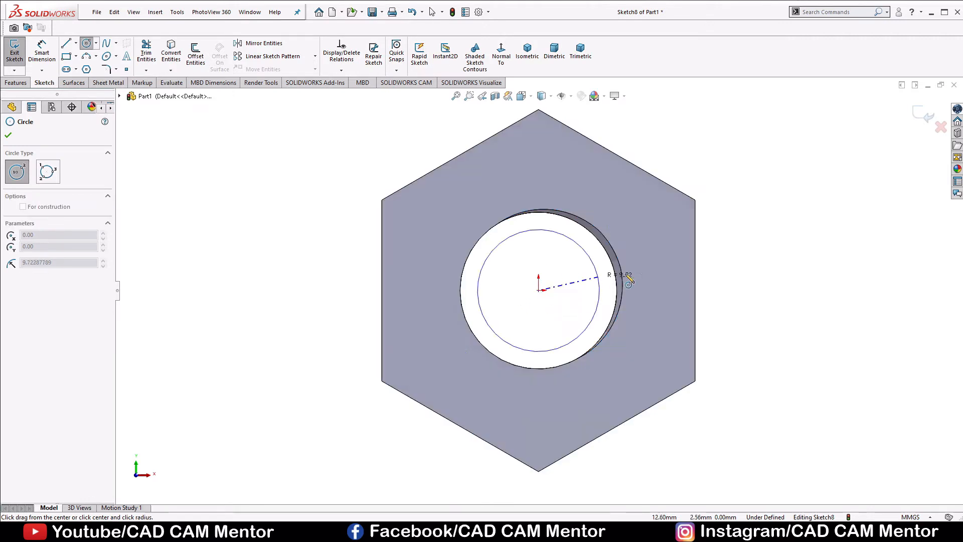
click(686, 282)
Step: Dimension the sketched circle's diameter to 50 mm so it touches the hexagon's flats
right_drag(791, 329, 800, 281)
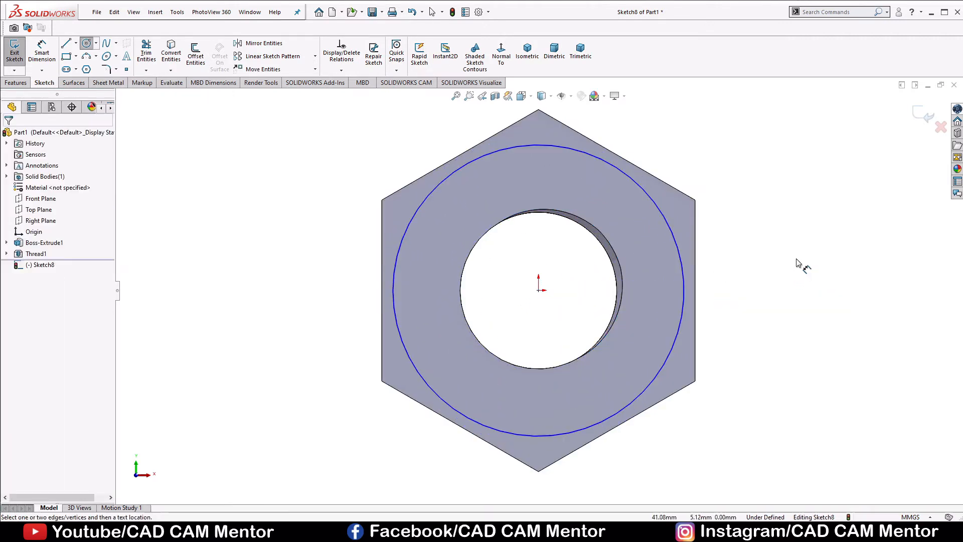
click(685, 277)
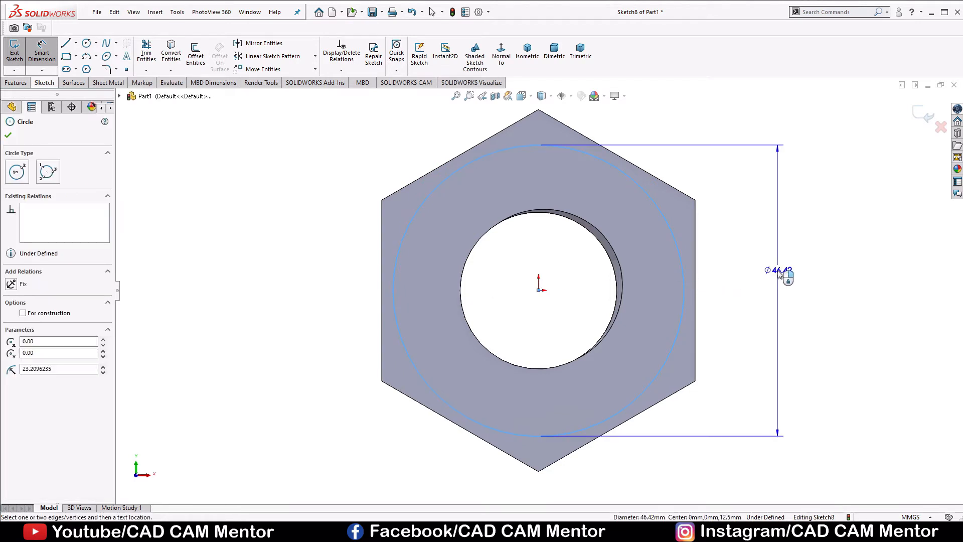
click(779, 273)
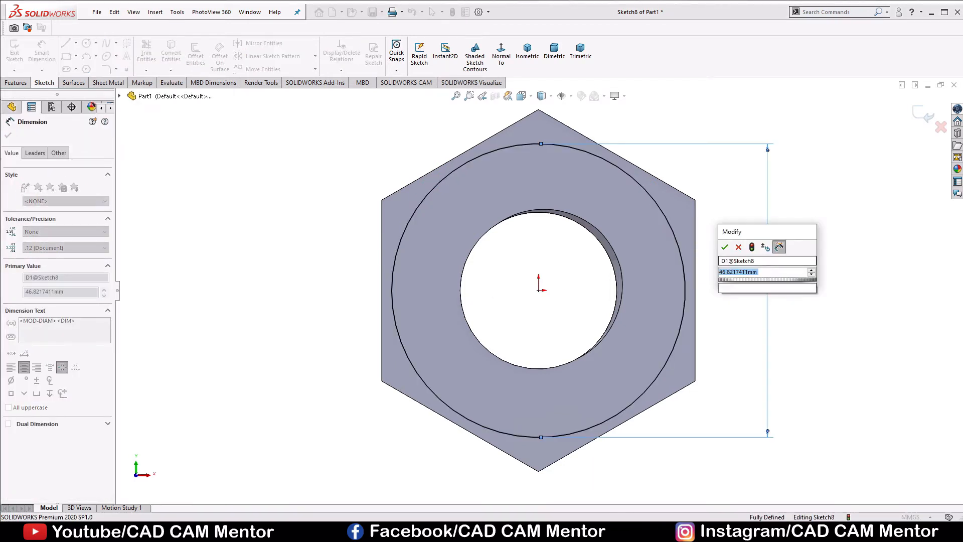
text(50)
key(Return)
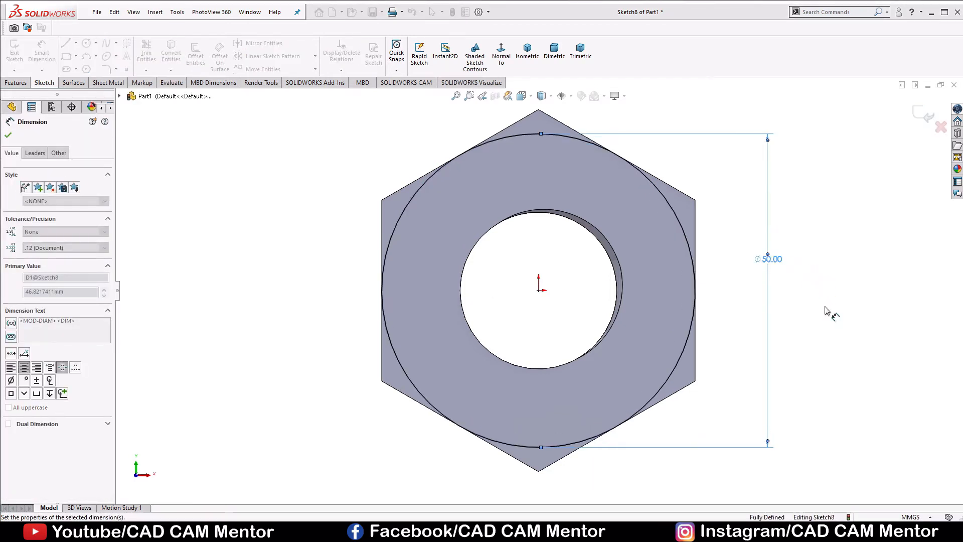
right_click(823, 265)
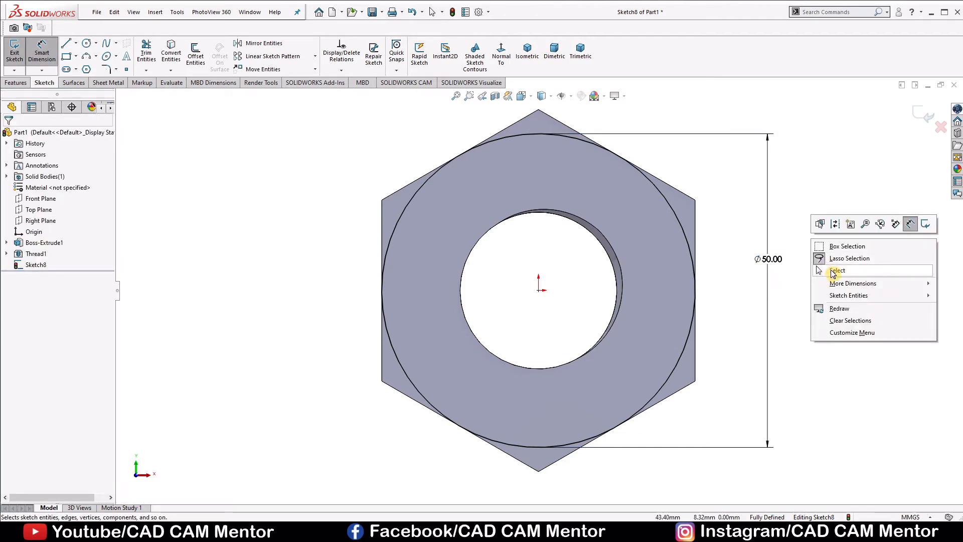
click(832, 272)
Step: Cut-extrude outside the circle 25 mm blind, with the side to cut flipped and a 45-degree draft, to chamfer the hexagon's corners
click(7, 85)
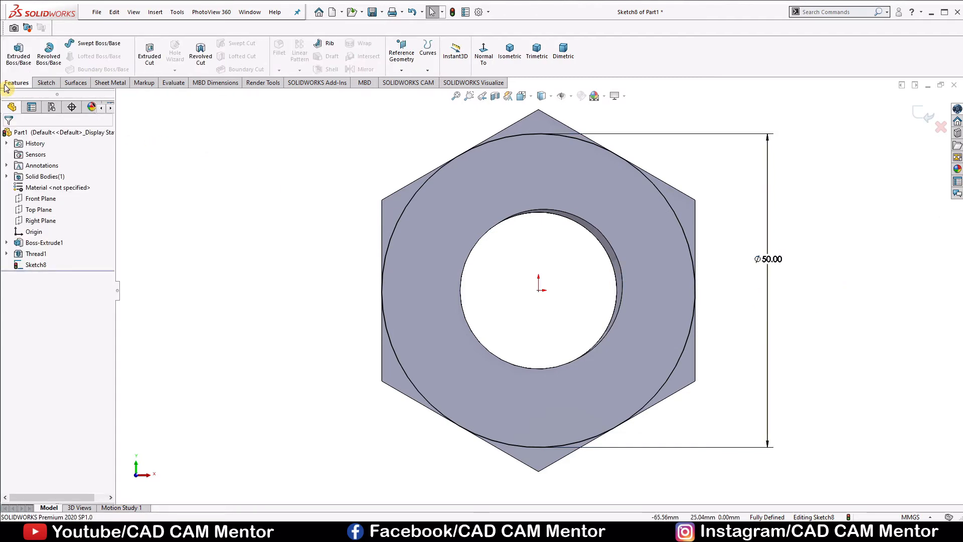
click(149, 57)
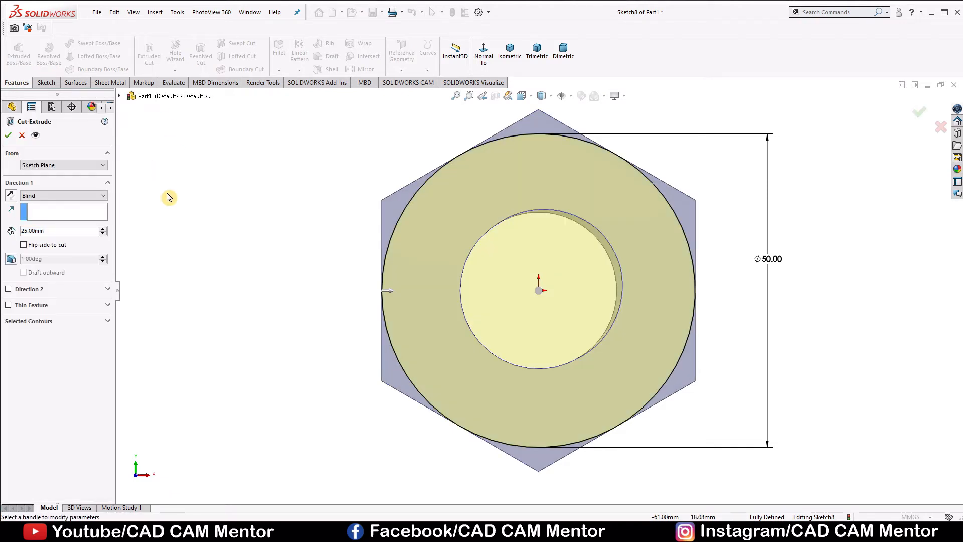
click(24, 246)
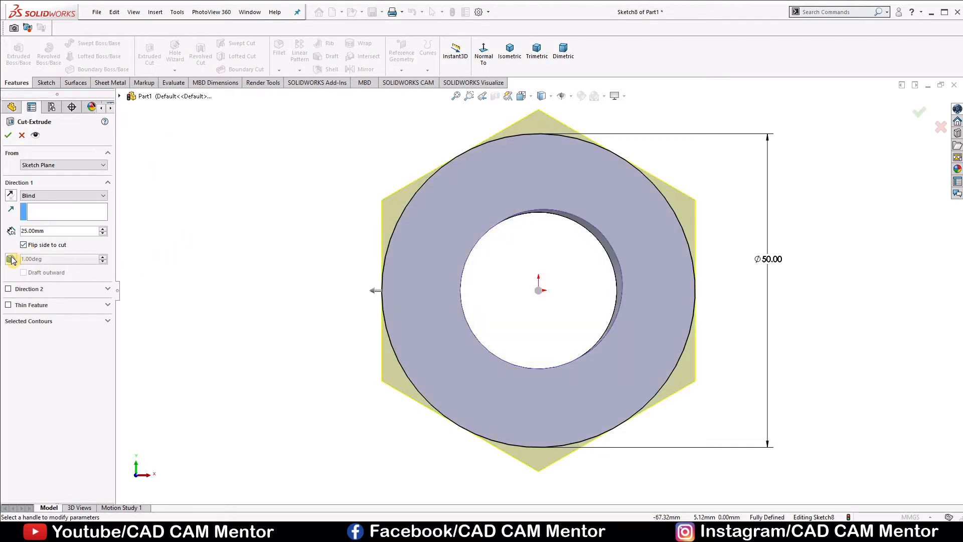
click(11, 259)
text(4)
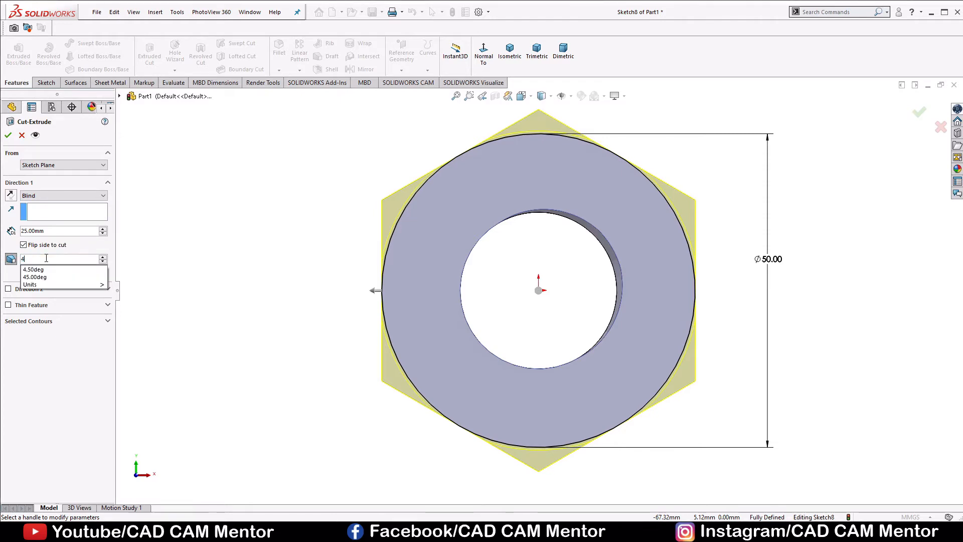
text(5)
key(Return)
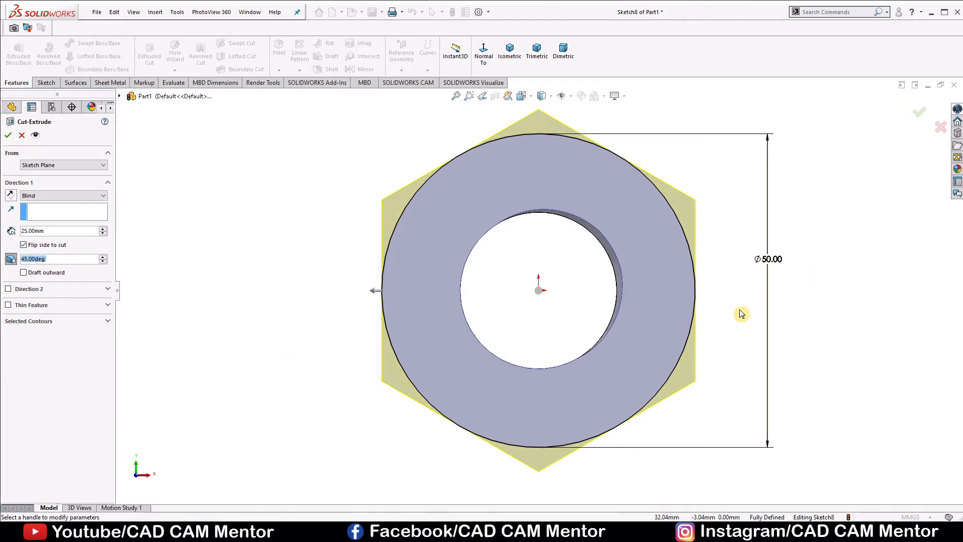
middle_drag(742, 314, 725, 103)
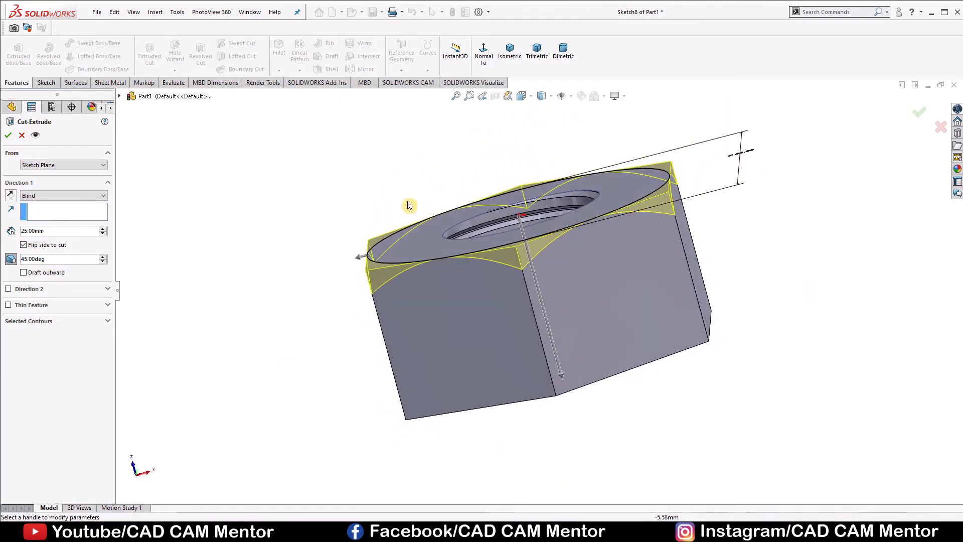
click(11, 135)
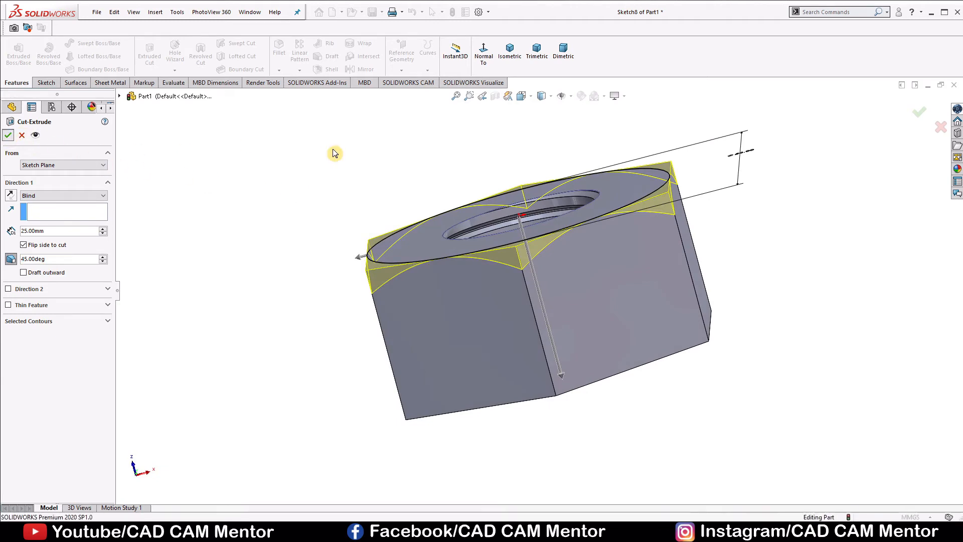
Step: Mirror the corner chamfer cut about the Front Plane onto the nut's opposite face
middle_drag(709, 189, 654, 337)
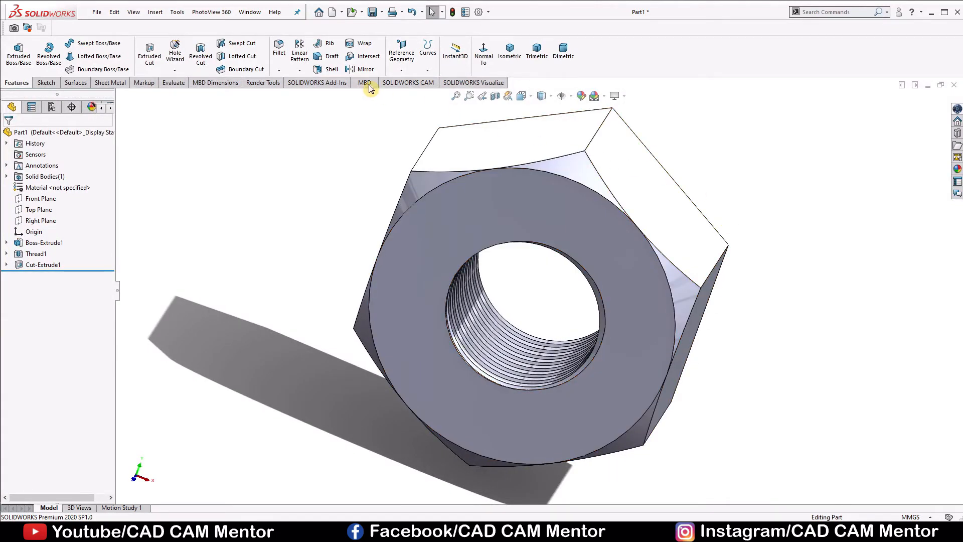
click(365, 69)
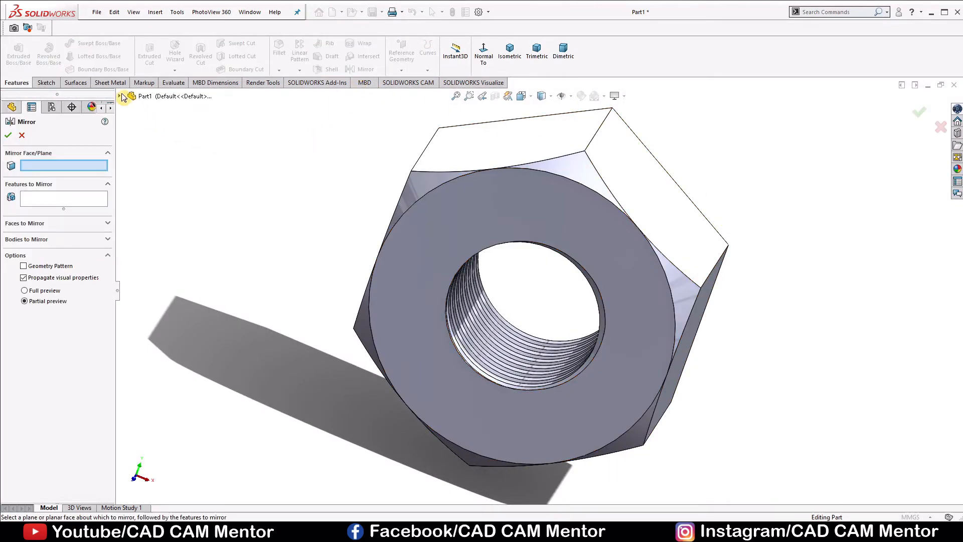
click(120, 97)
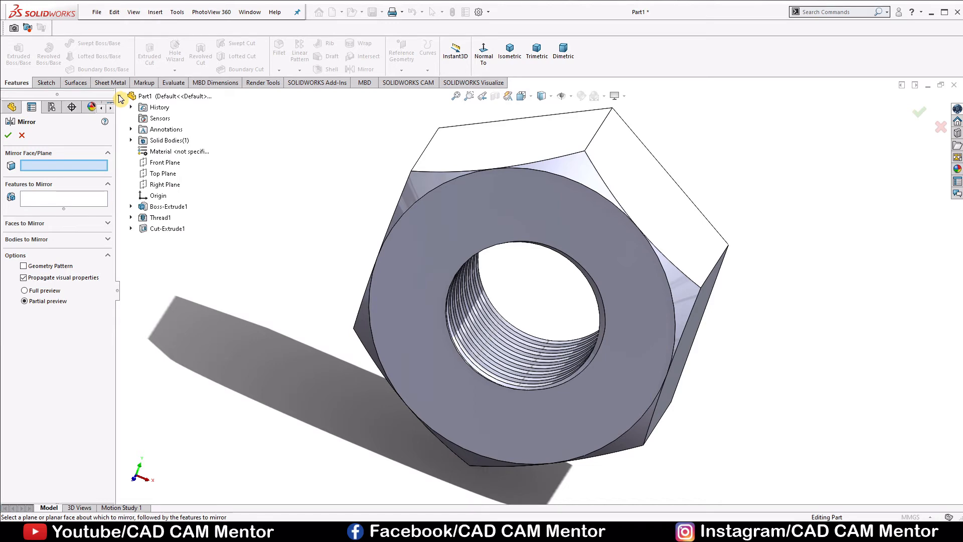
click(173, 165)
scroll(542, 184, up, 3)
middle_drag(700, 233, 626, 230)
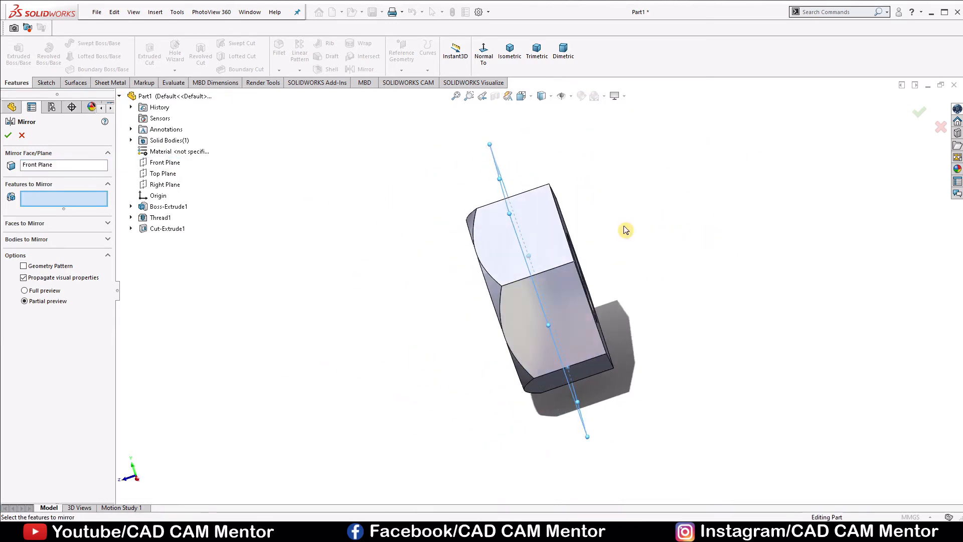
scroll(546, 278, down, 2)
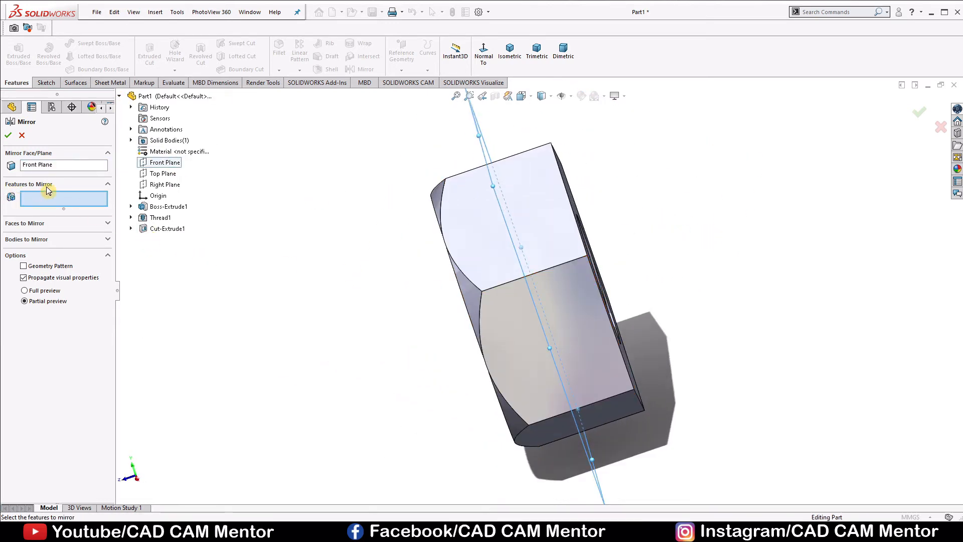
click(166, 229)
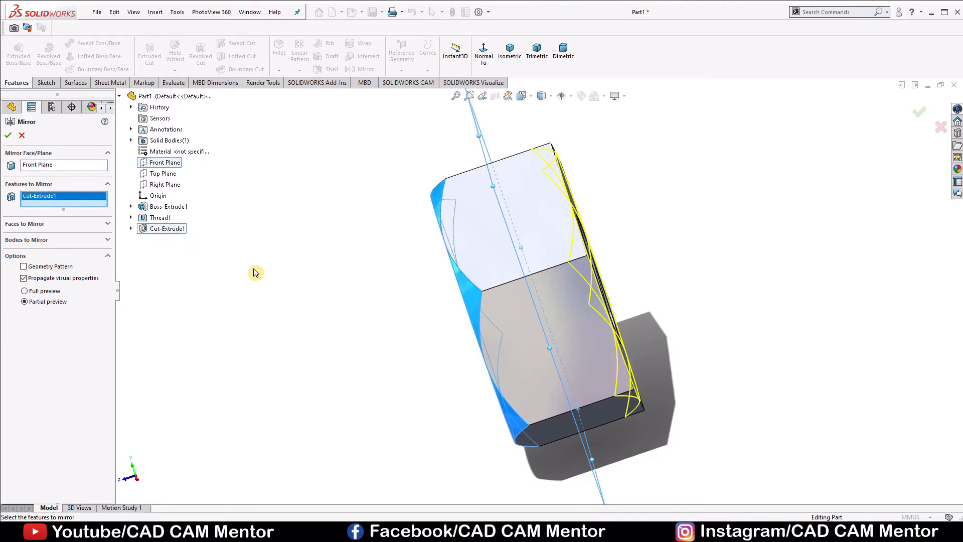
click(8, 134)
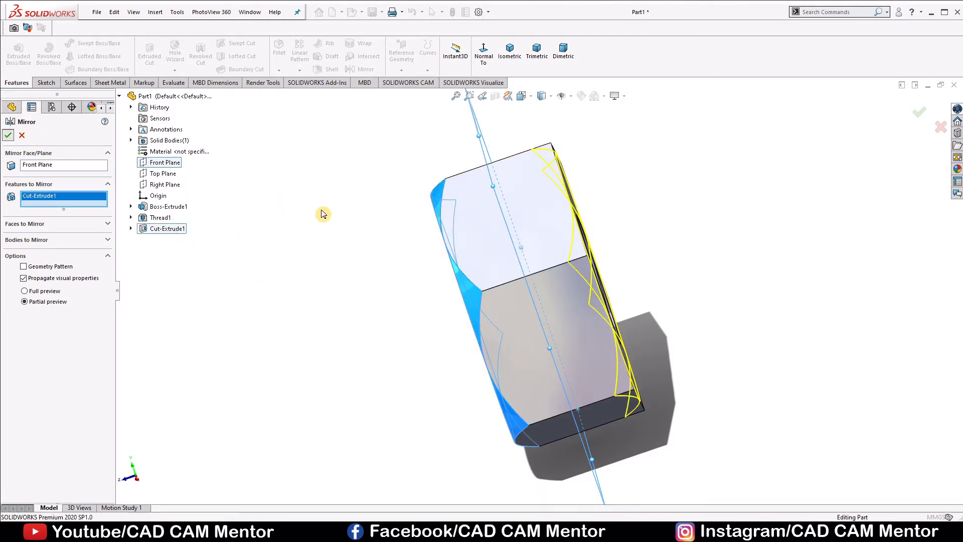
click(338, 227)
Step: Apply a metal steel appearance to the whole nut body
middle_drag(651, 249, 690, 239)
scroll(485, 322, down, 2)
scroll(766, 206, down, 2)
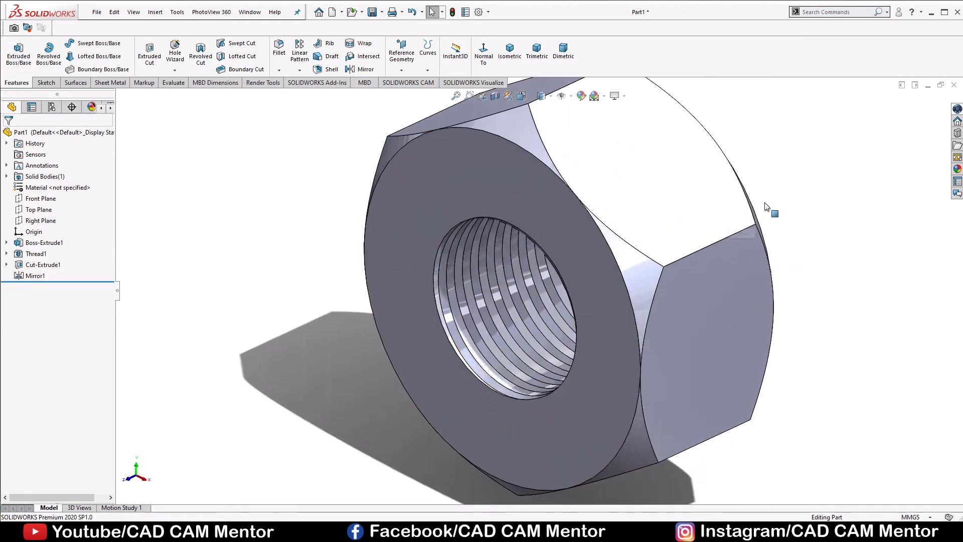
scroll(799, 206, up, 1)
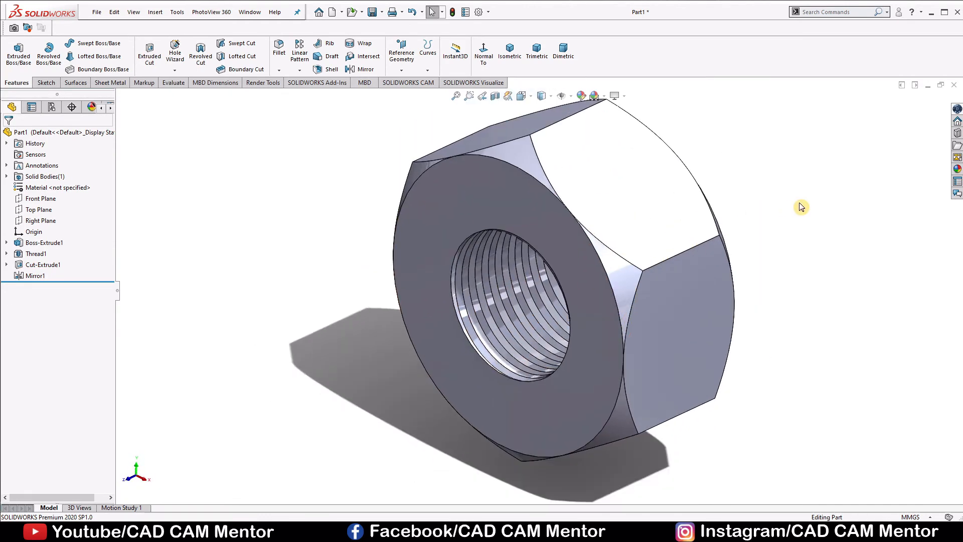
click(956, 170)
click(808, 115)
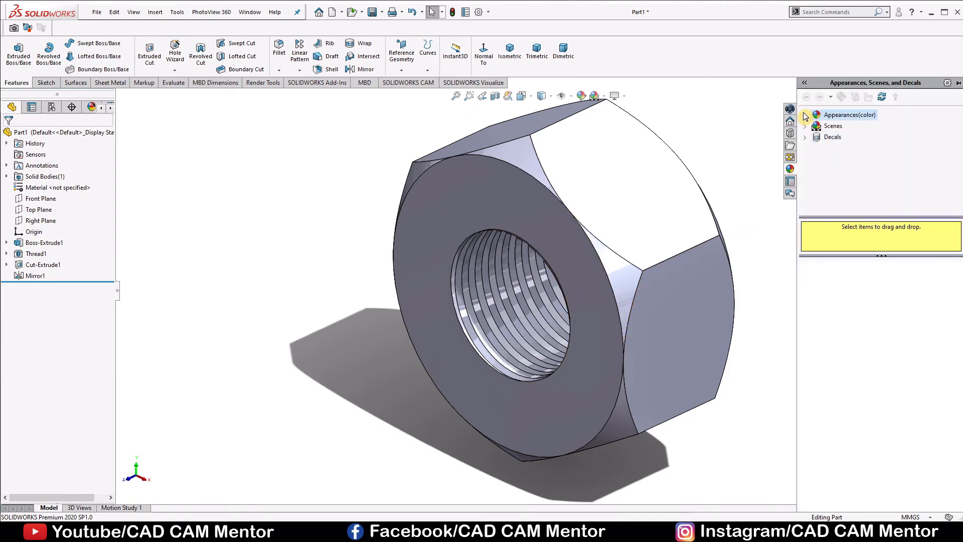
click(817, 137)
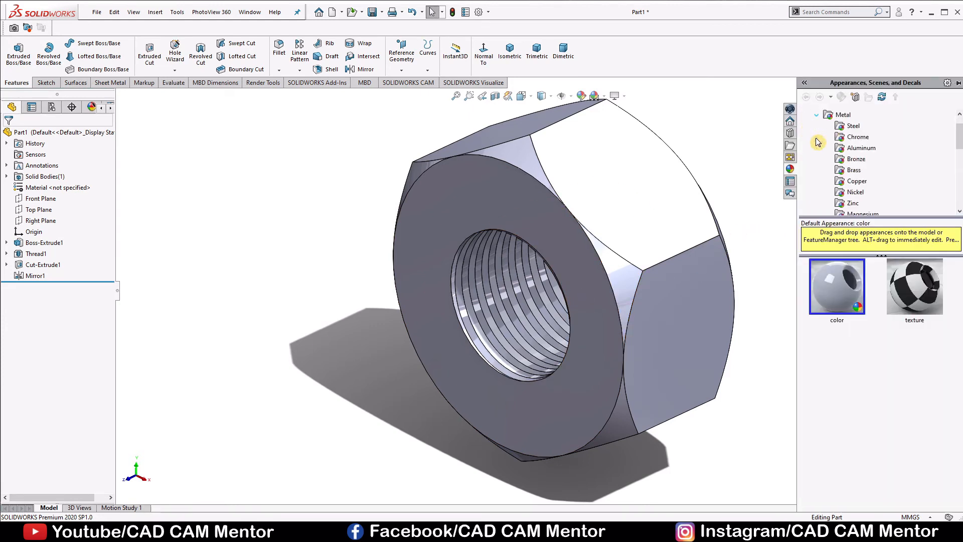
click(855, 126)
drag(834, 295, 638, 219)
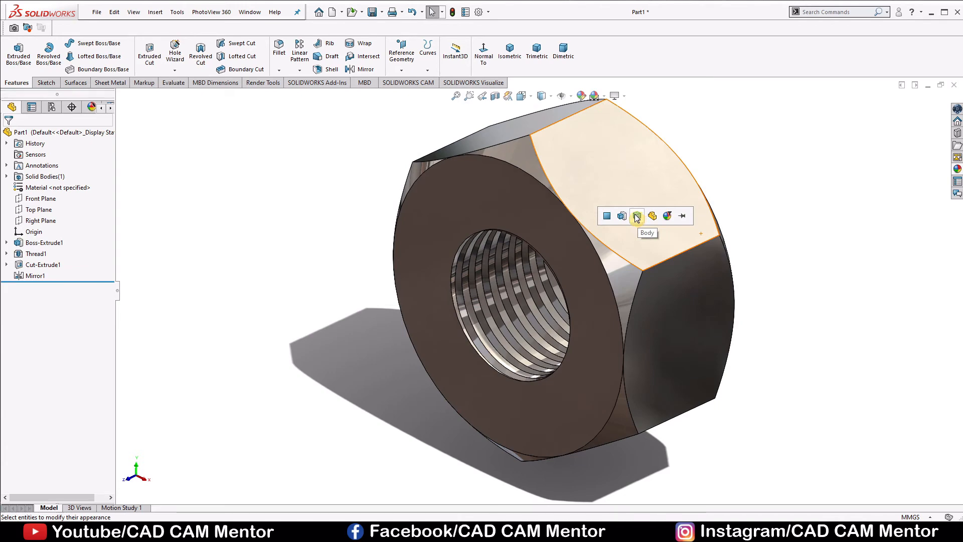
click(637, 216)
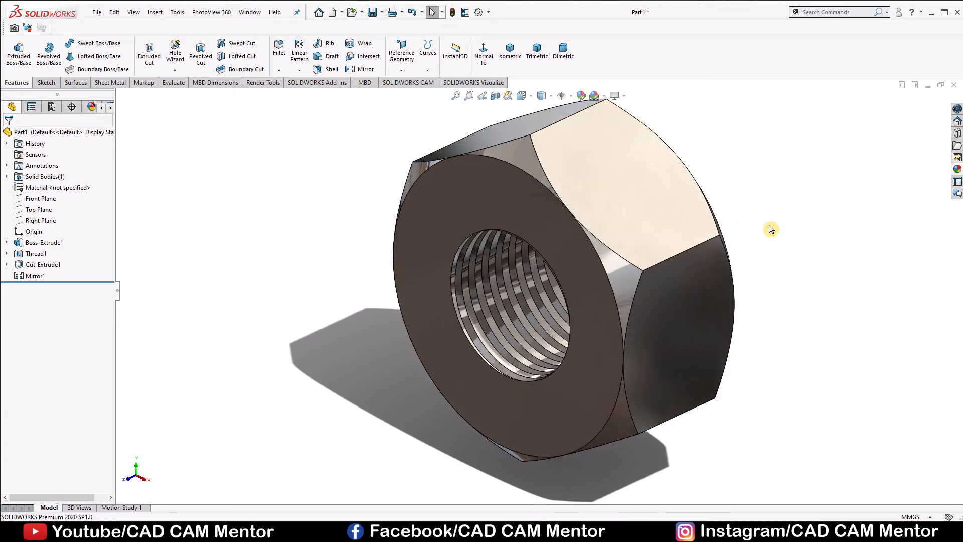
Step: Inspect the finished nut and its threaded hole in isometric and front-facing views
middle_drag(771, 229, 808, 200)
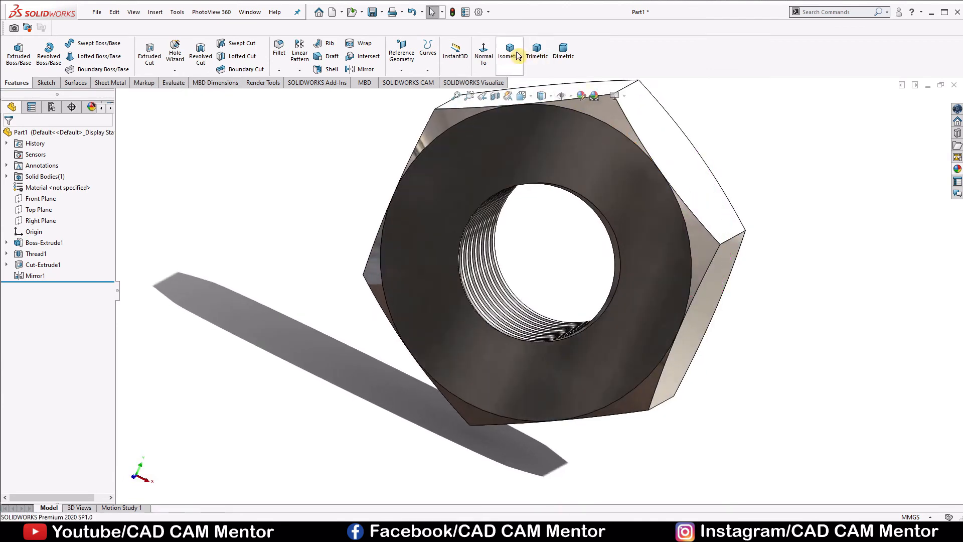
click(517, 53)
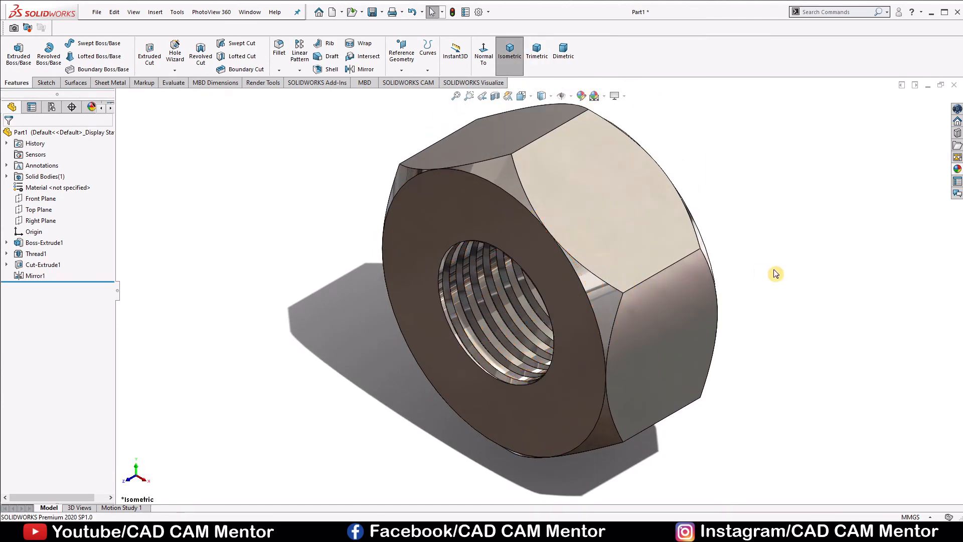
middle_drag(775, 273, 753, 254)
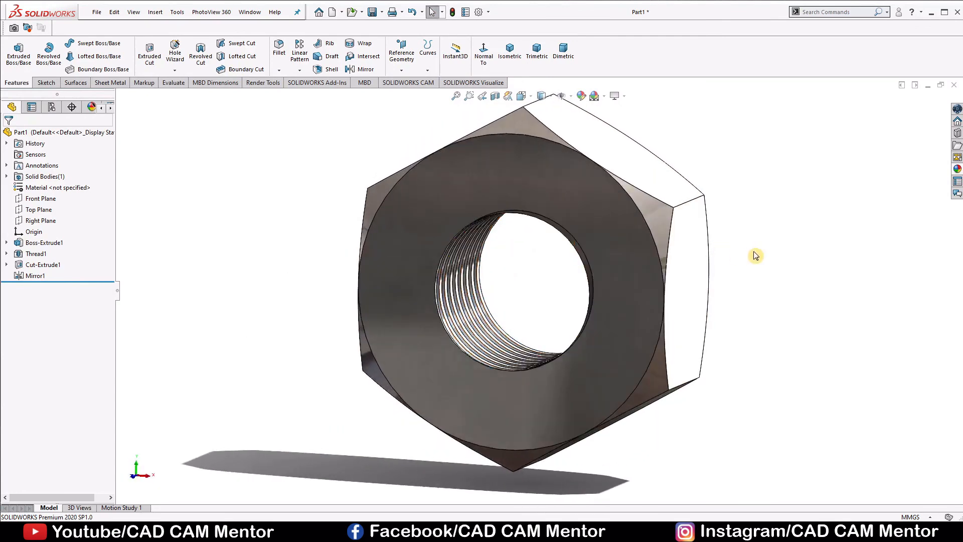